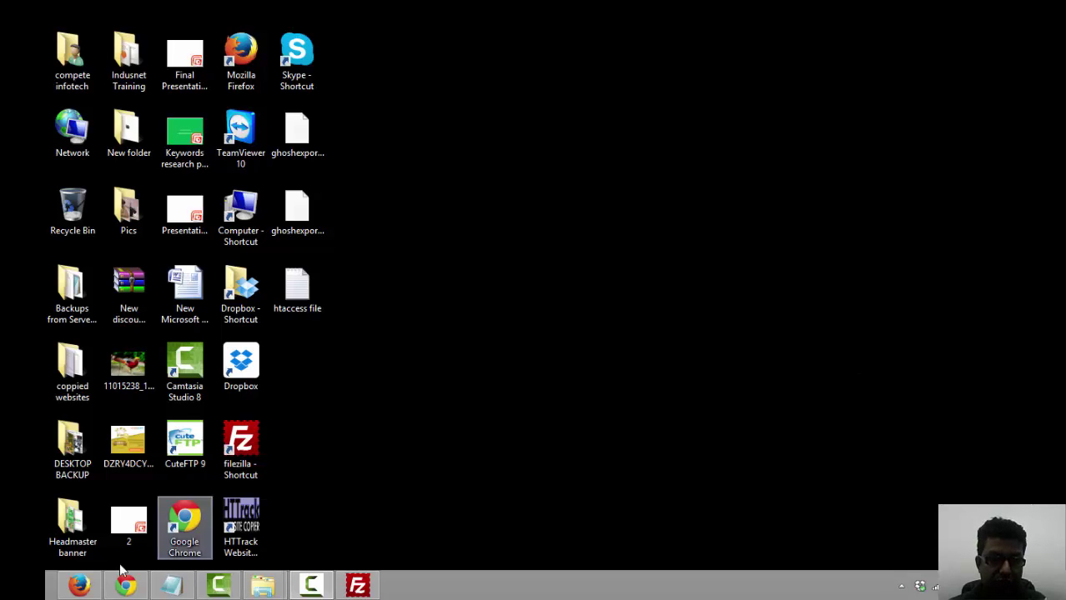
# Step: Switch to Firefox, bring up the All Traffic report in Google Analytics, and dismiss its error message
pyautogui.click(78, 588)
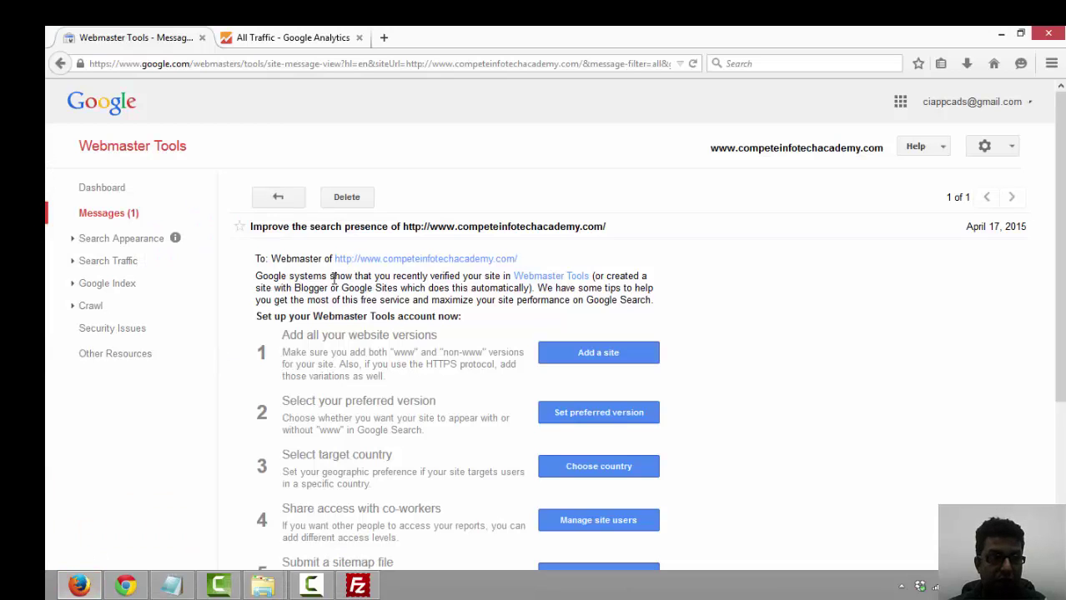
pyautogui.click(327, 40)
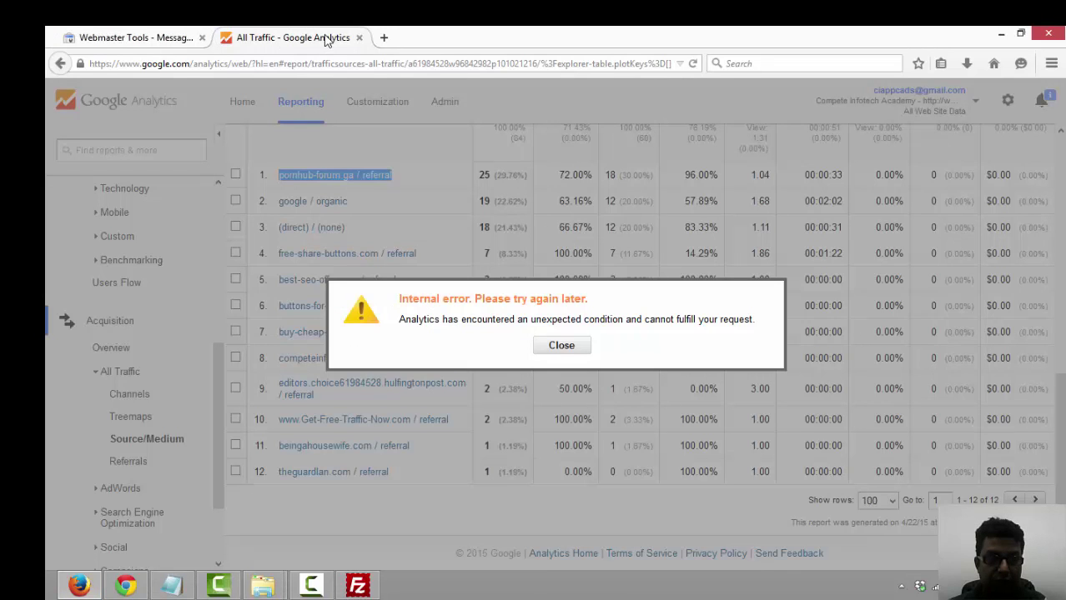
pyautogui.click(574, 355)
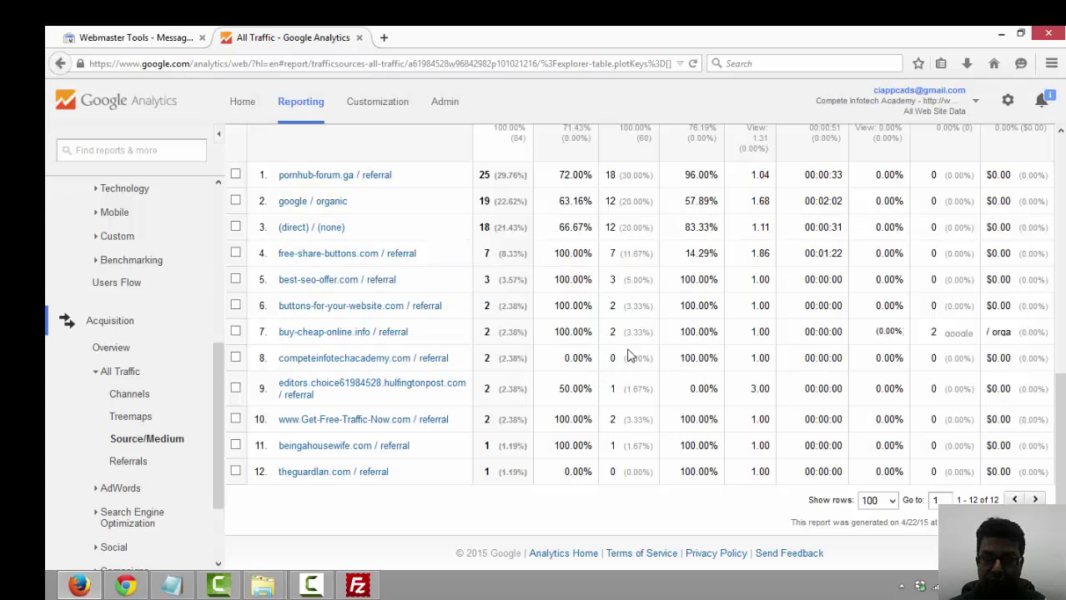
# Step: Examine the Source/Medium report's sessions chart and its full list of traffic sources
pyautogui.scroll(3, 621, 363)
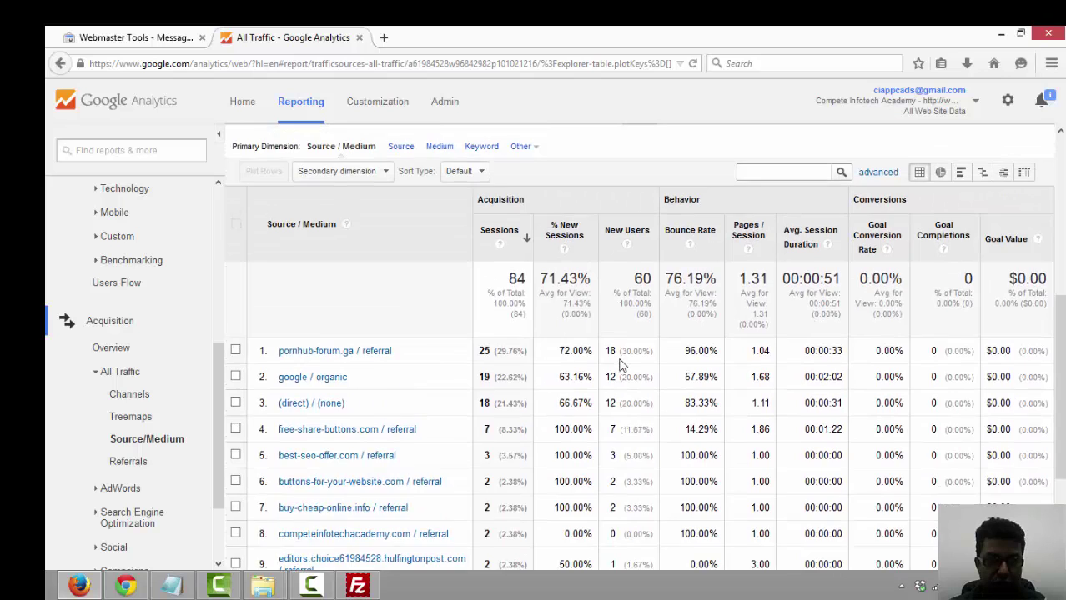
pyautogui.scroll(-2, 619, 364)
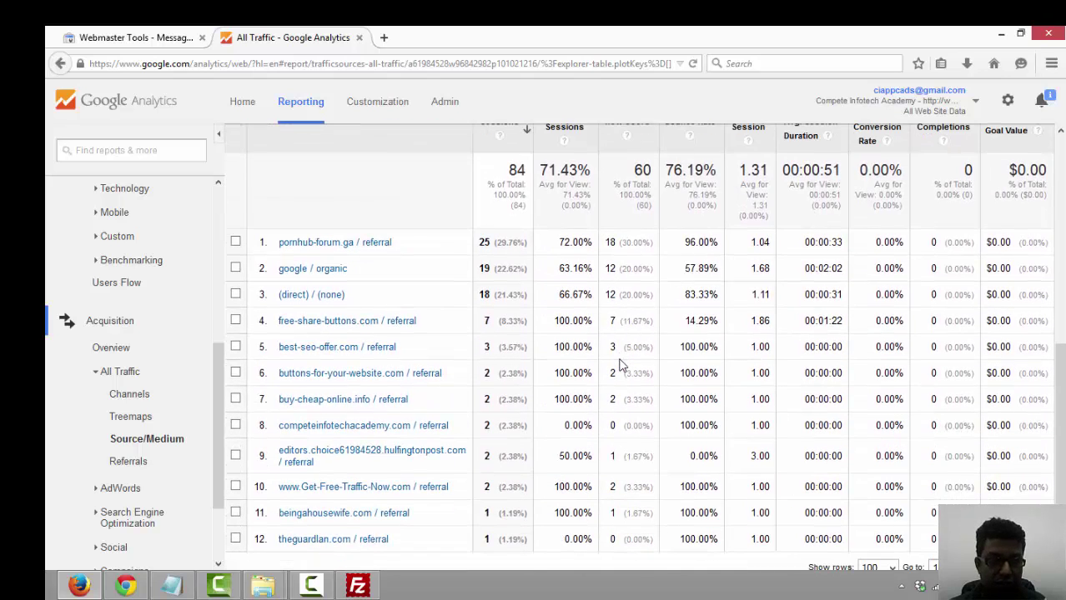
pyautogui.scroll(5, 620, 364)
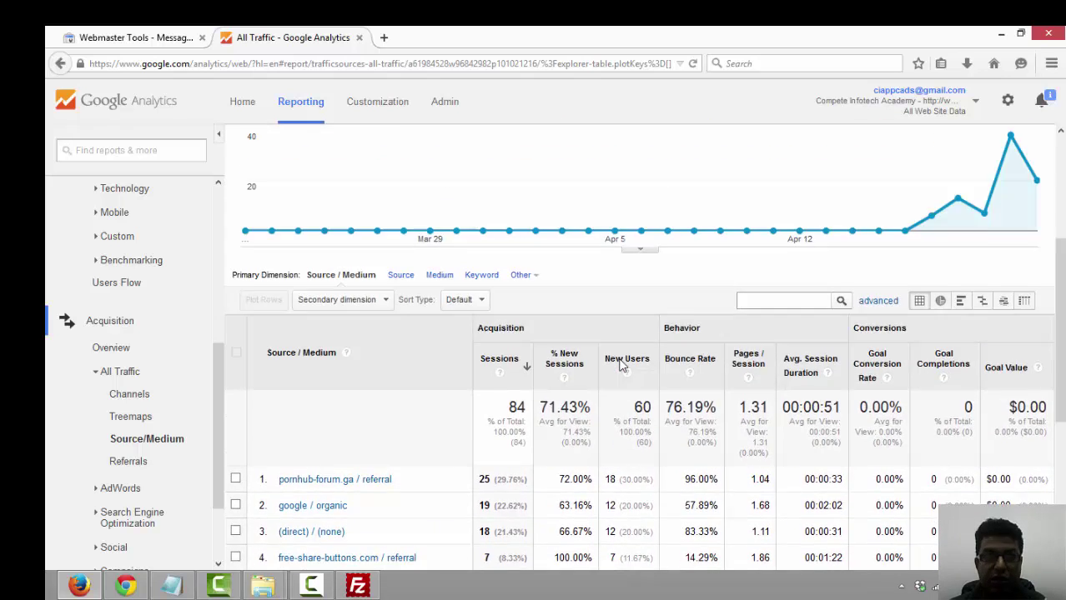
pyautogui.moveTo(619, 365)
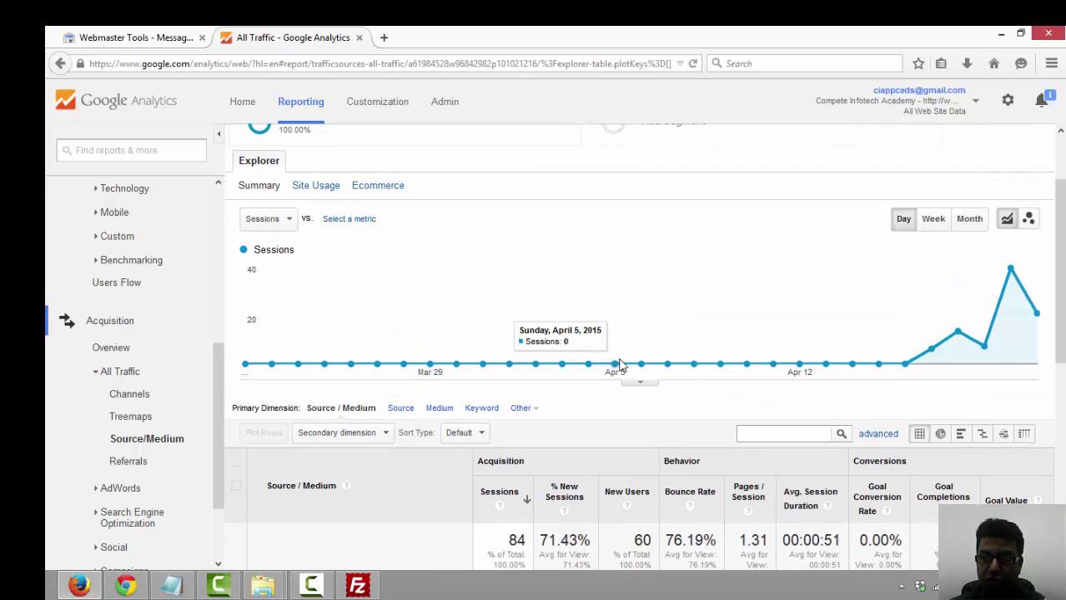
pyautogui.scroll(1, 620, 365)
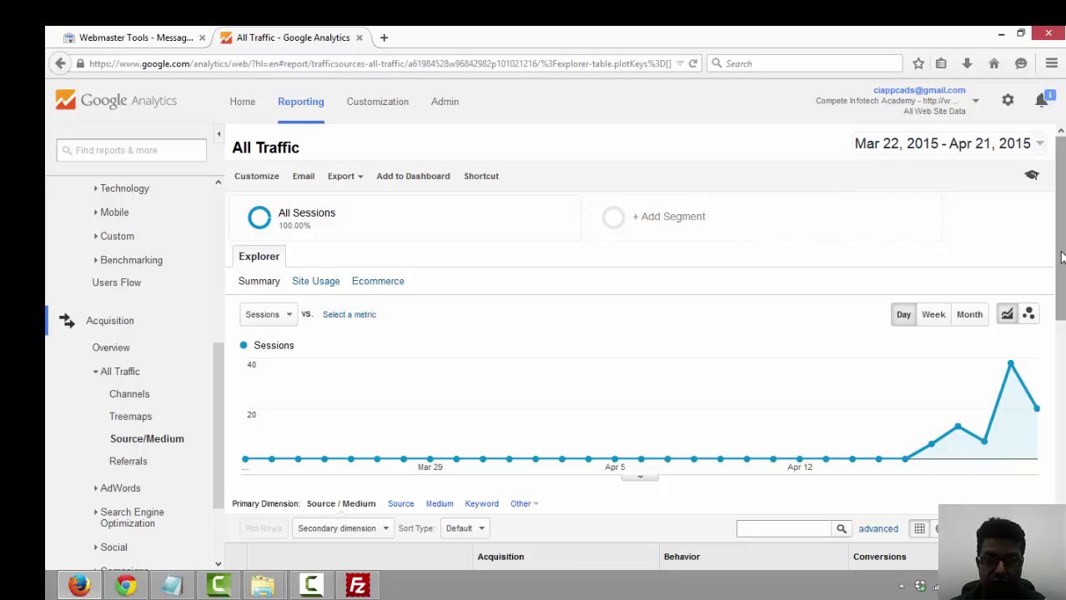
pyautogui.moveTo(1061, 223)
pyautogui.mouseDown()
pyautogui.moveTo(1061, 371)
pyautogui.moveTo(1060, 221)
pyautogui.mouseUp()
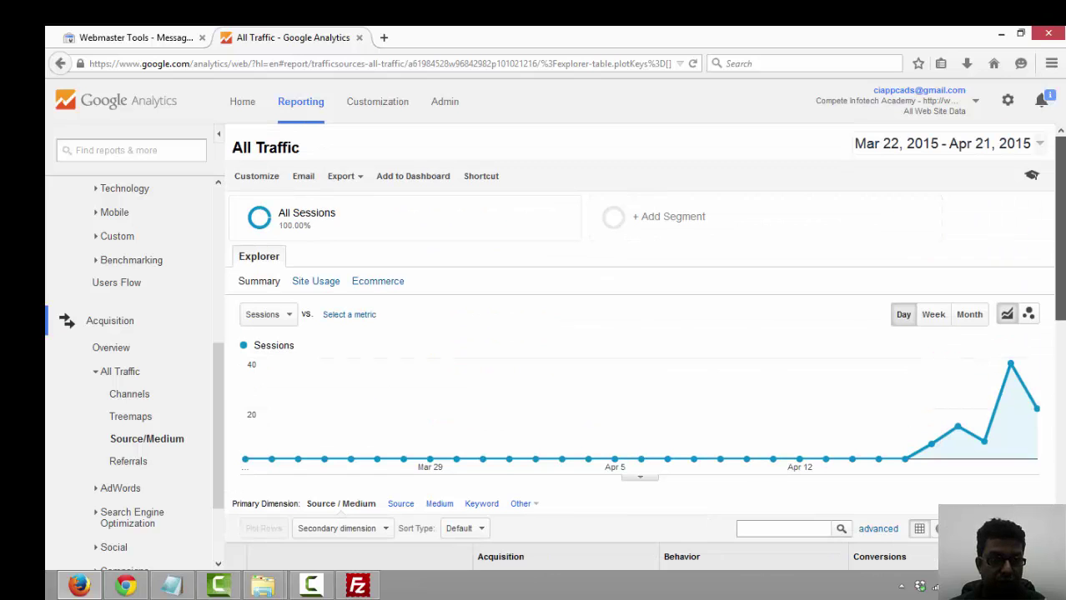
pyautogui.moveTo(1061, 266); pyautogui.dragTo(1062, 464)
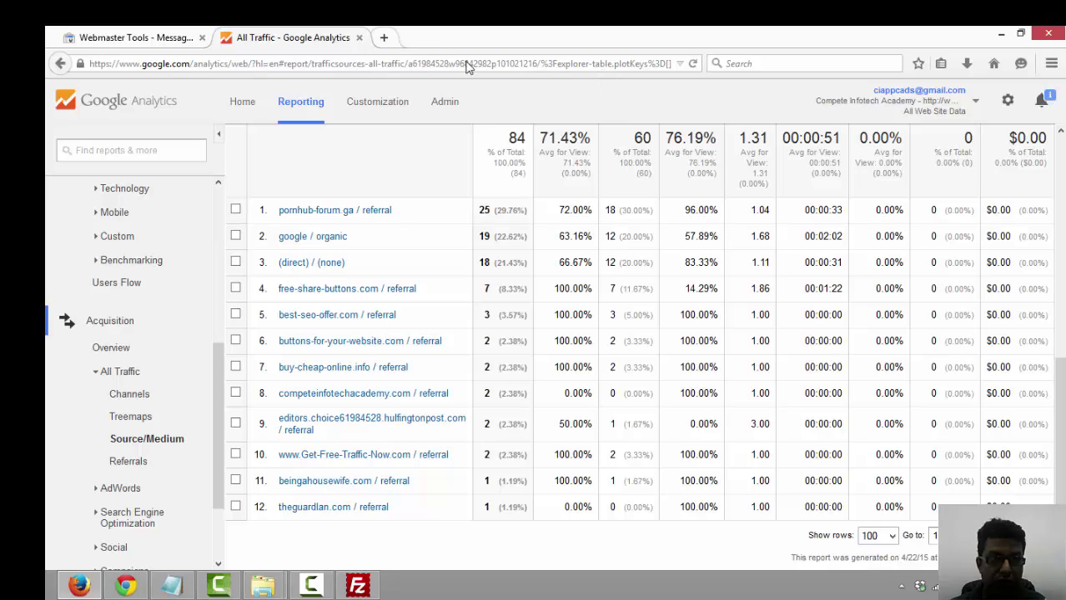
# Step: Open the competeinfotechacademy.com website in a new browser tab
pyautogui.click(386, 38)
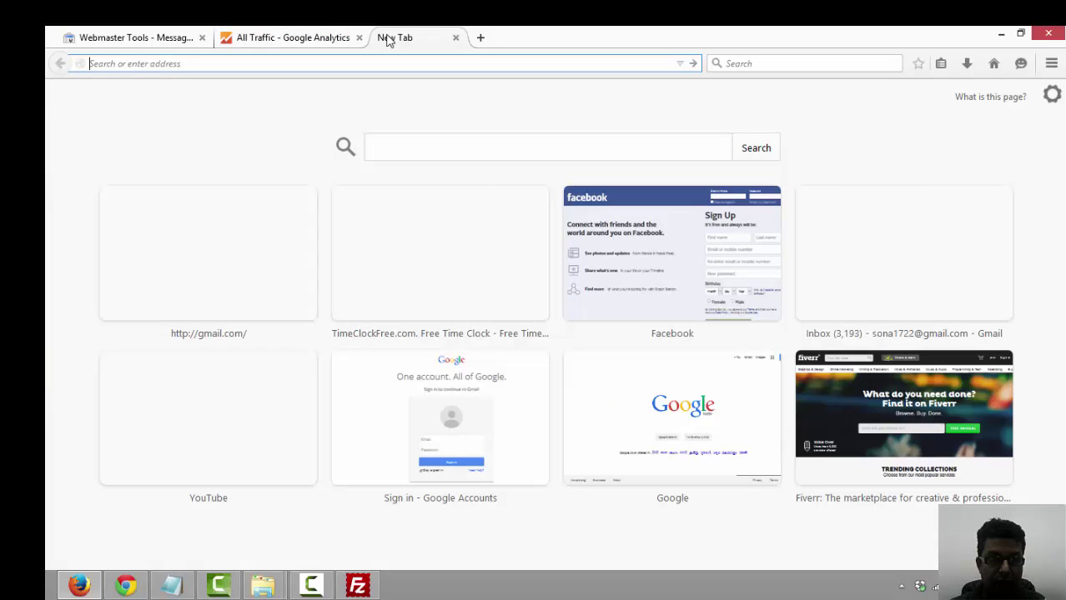
pyautogui.write('com')
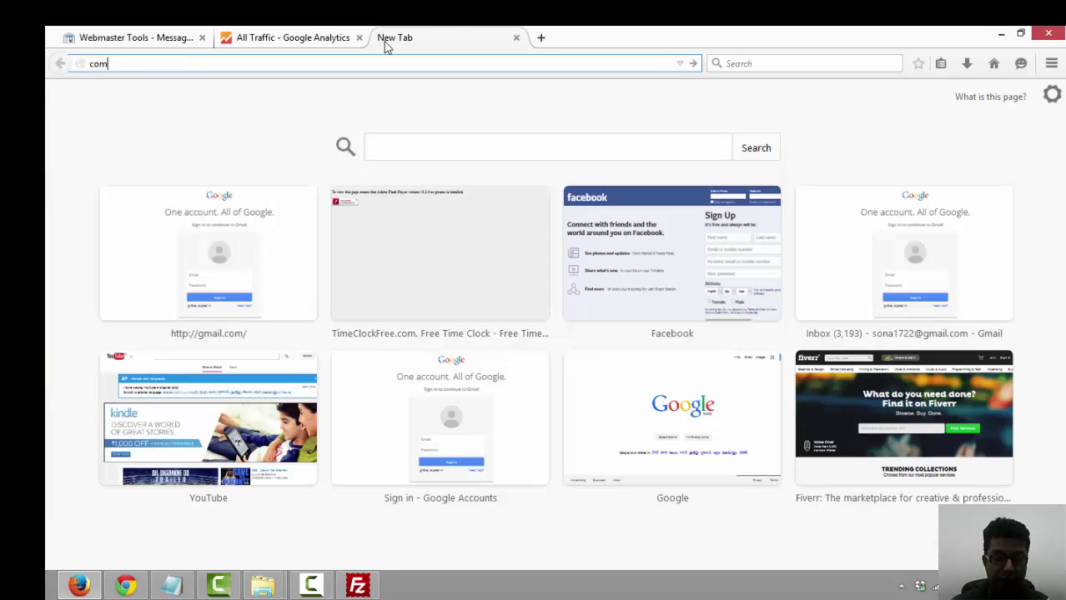
pyautogui.write('pete')
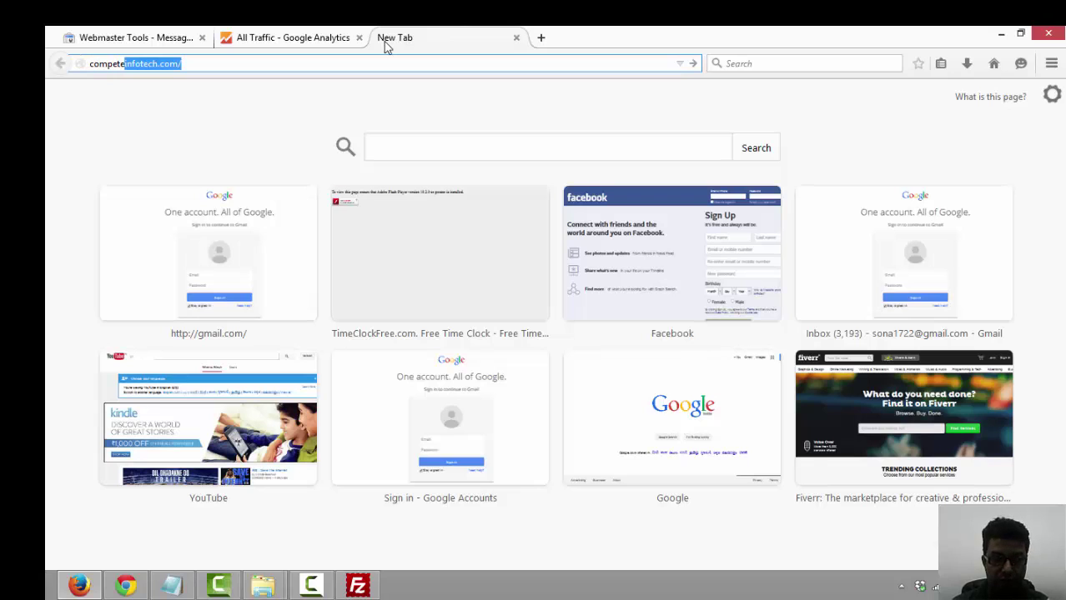
pyautogui.write('infote')
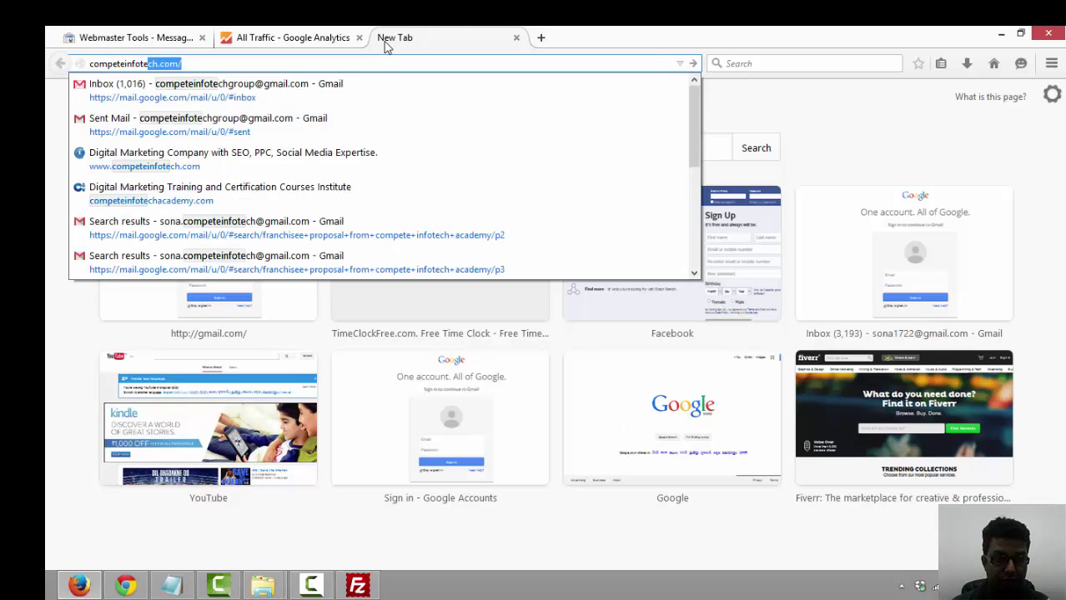
pyautogui.write('chaca')
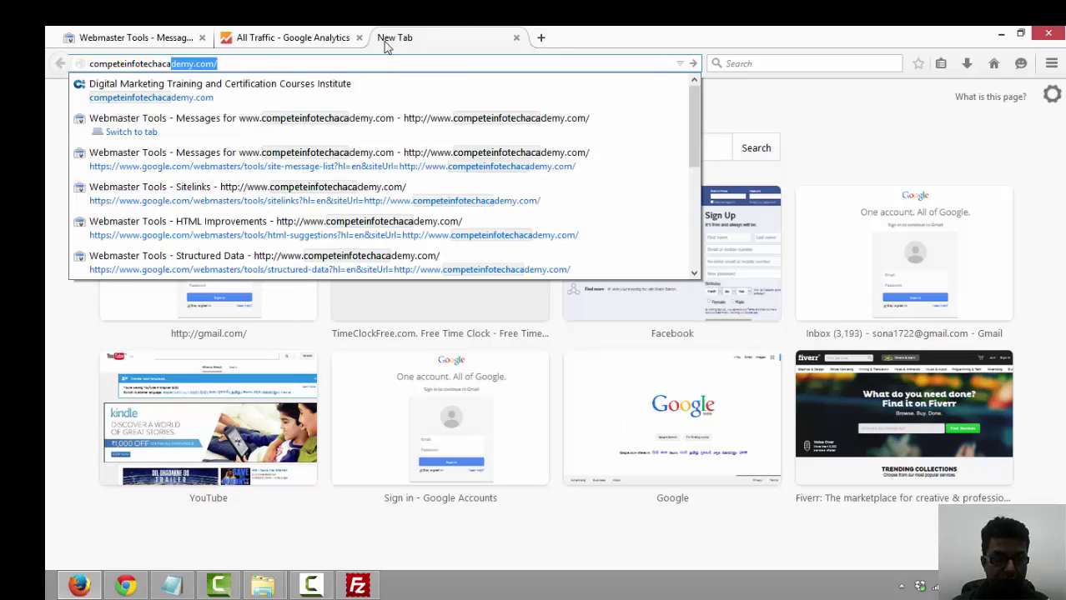
pyautogui.press('Return')
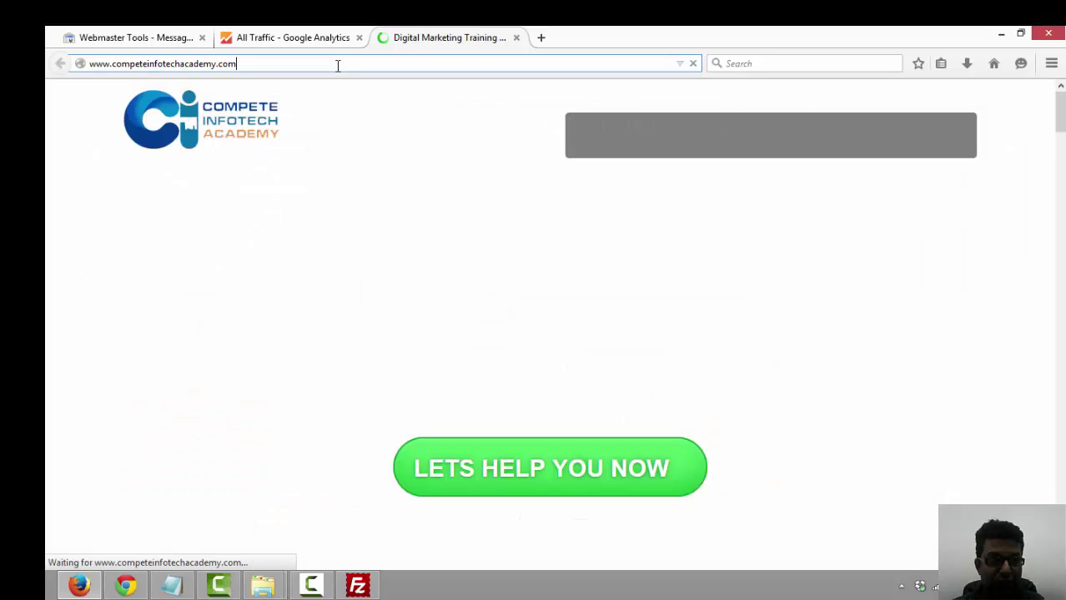
# Step: Look through the academy's homepage from its header down to the training course text and back
pyautogui.click(337, 65)
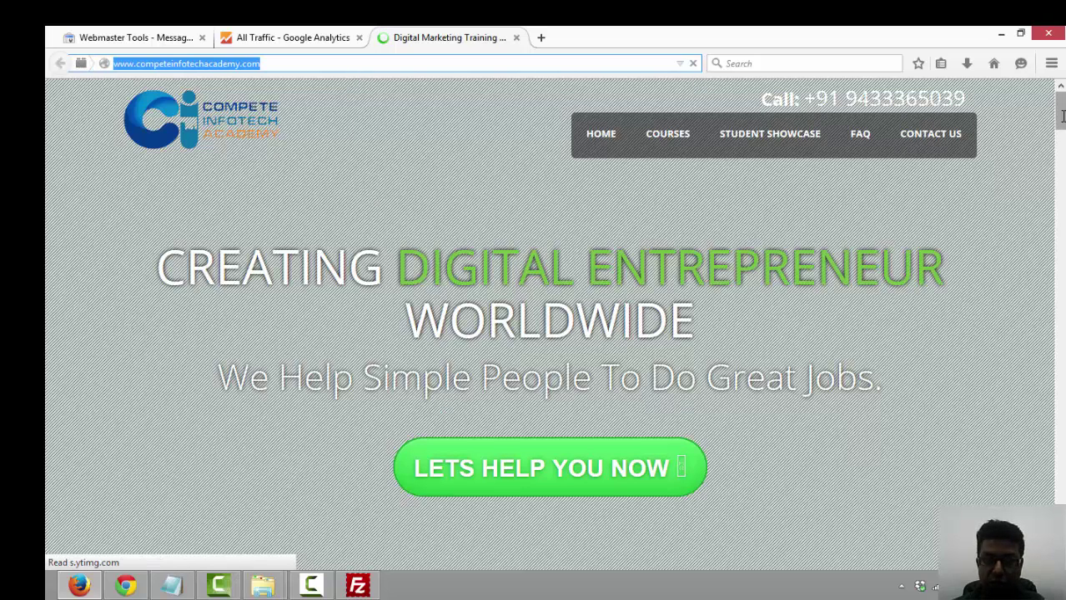
pyautogui.moveTo(1062, 117)
pyautogui.mouseDown()
pyautogui.moveTo(1061, 251)
pyautogui.moveTo(1061, 117)
pyautogui.mouseUp()
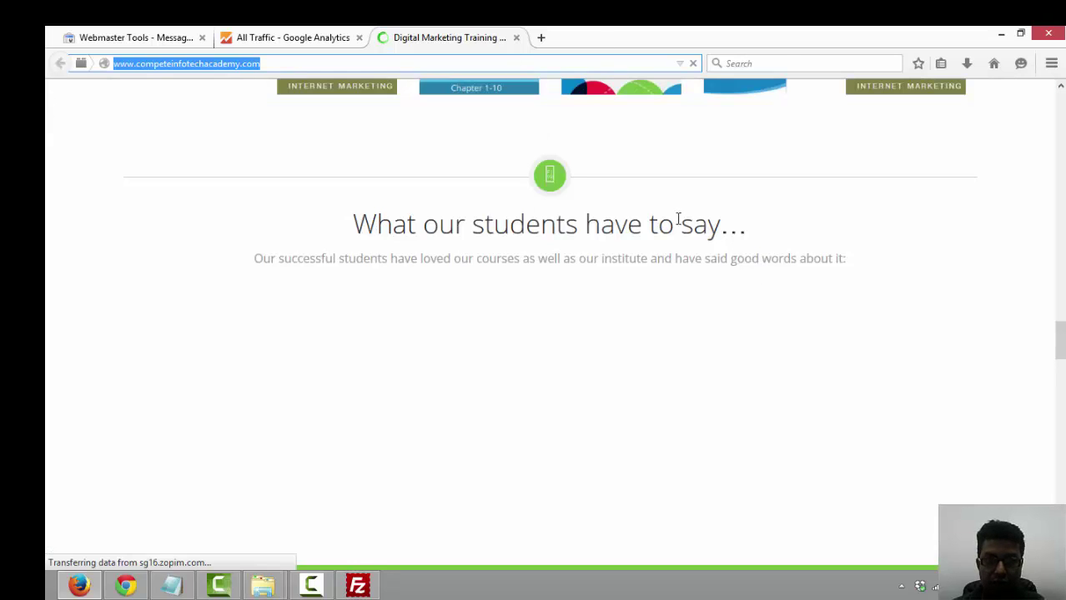
pyautogui.scroll(5, 597, 237)
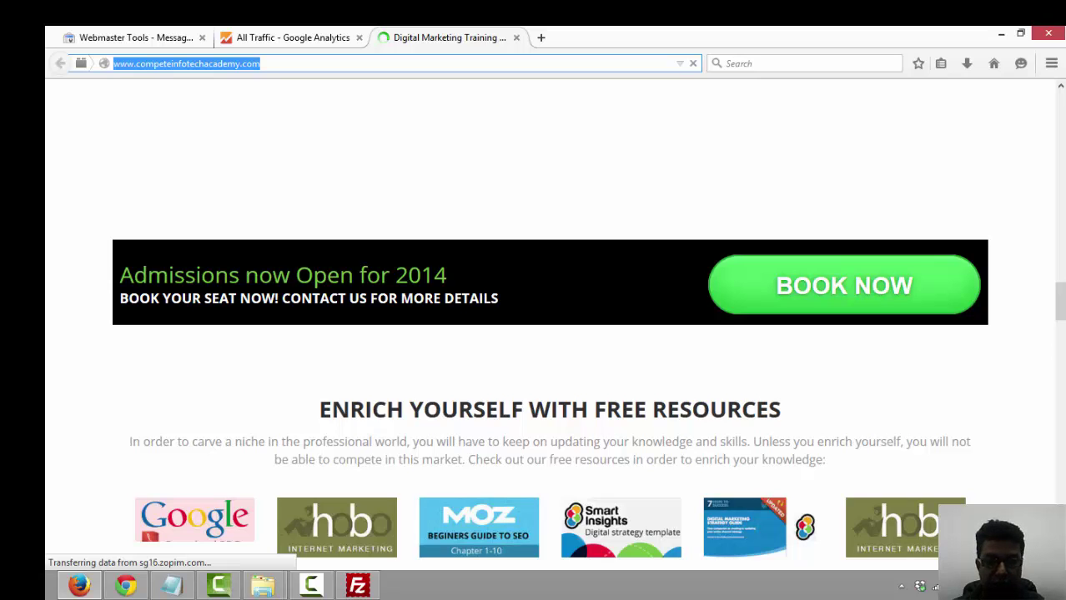
pyautogui.scroll(5, 190, 97)
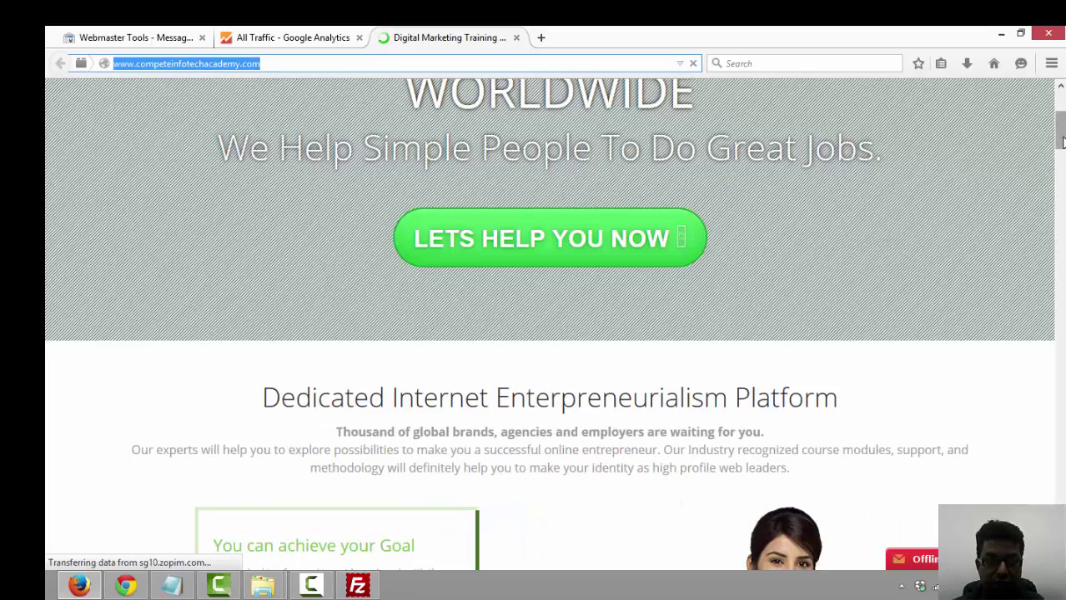
pyautogui.scroll(3, 784, 349)
pyautogui.scroll(-20, 550, 326)
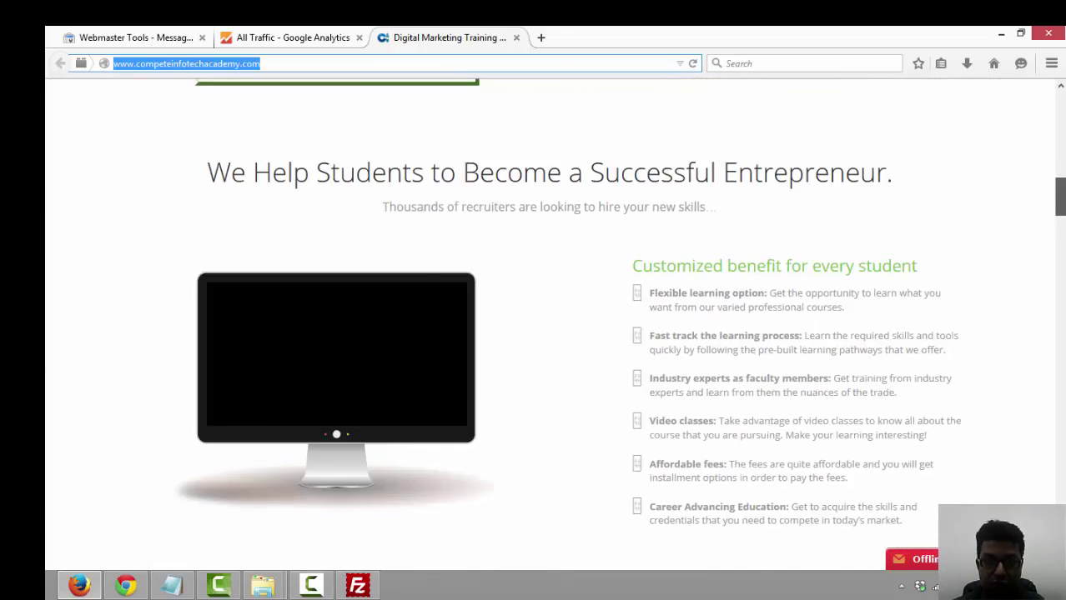
pyautogui.scroll(-5, 549, 325)
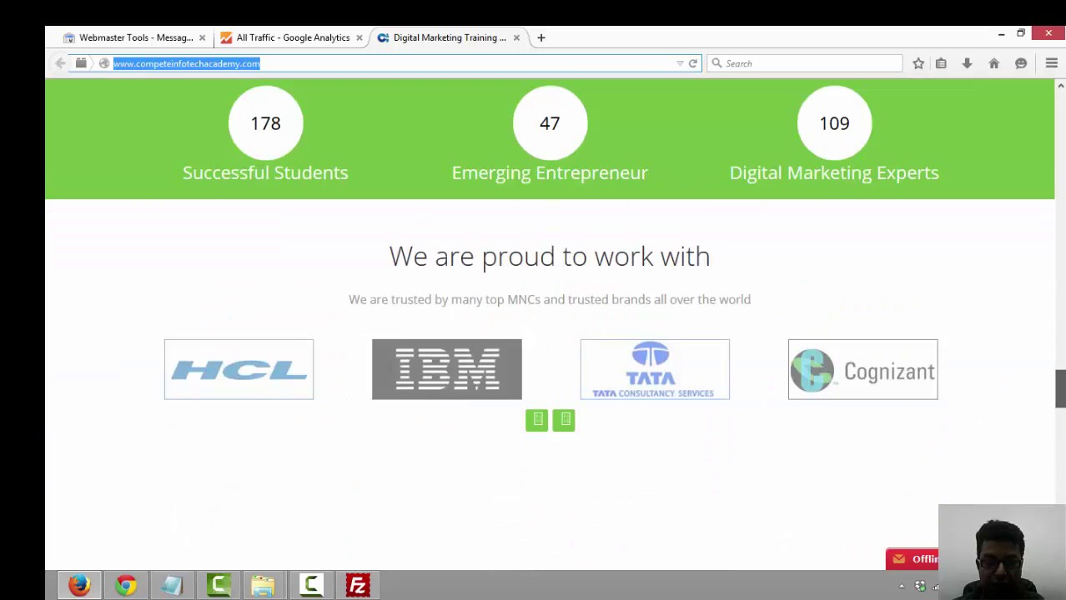
pyautogui.scroll(-12, 549, 325)
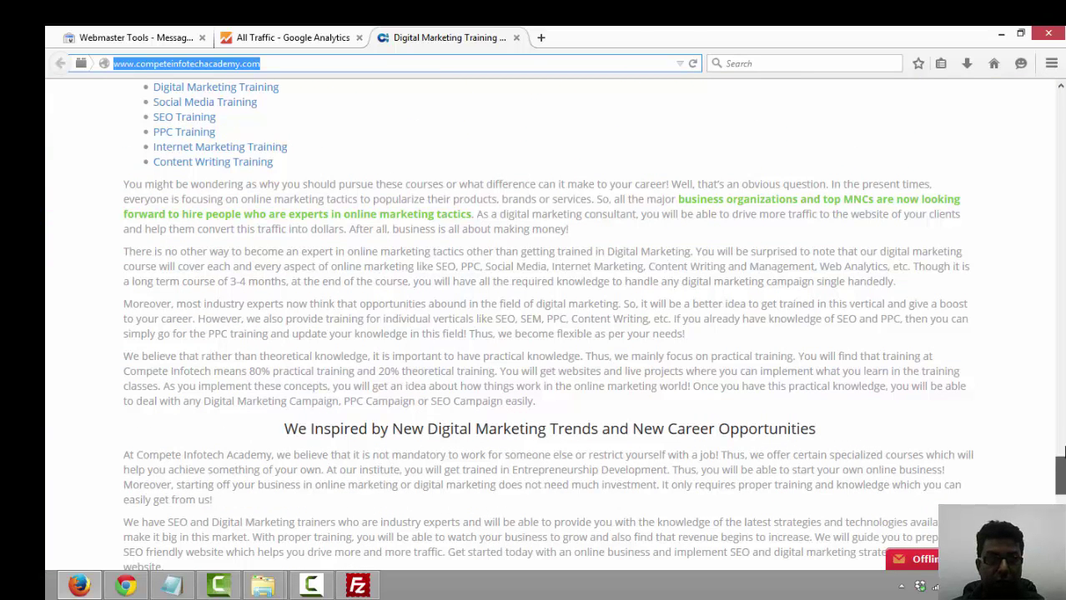
pyautogui.scroll(20, 1061, 452)
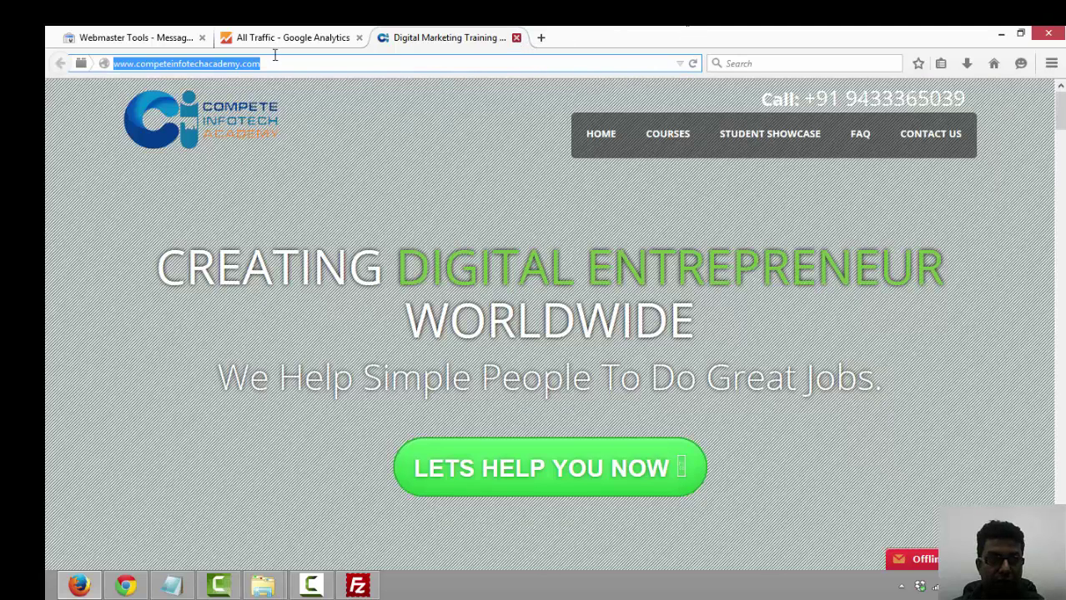
# Step: Return to the Analytics source list and highlight the free-share-buttons.com, best-seo-offer.com and buttons-for-your-website.com referrals in turn
pyautogui.click(275, 39)
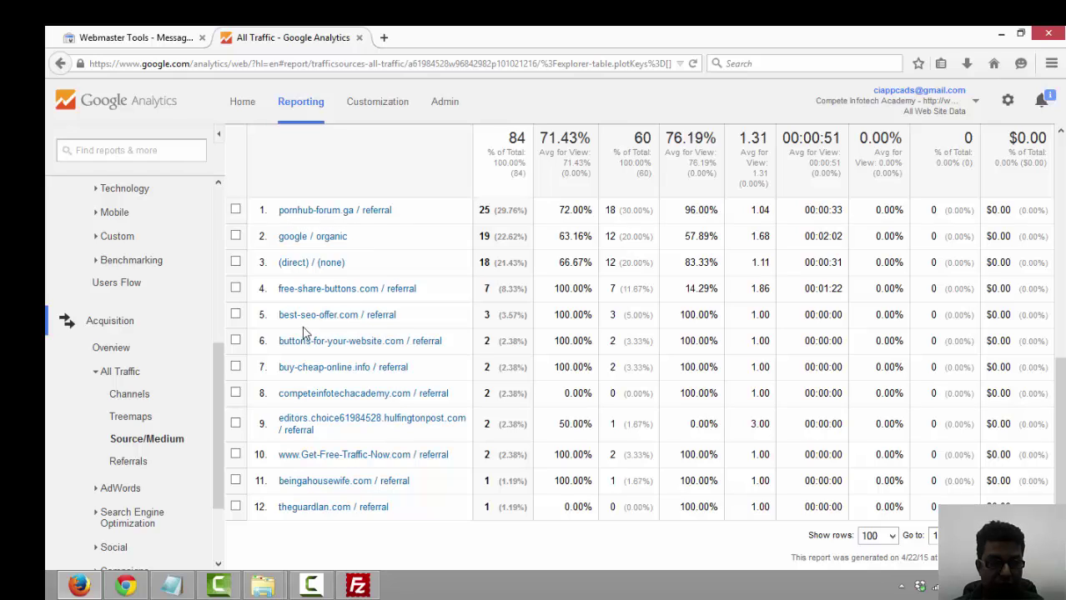
pyautogui.moveTo(433, 292); pyautogui.dragTo(278, 289)
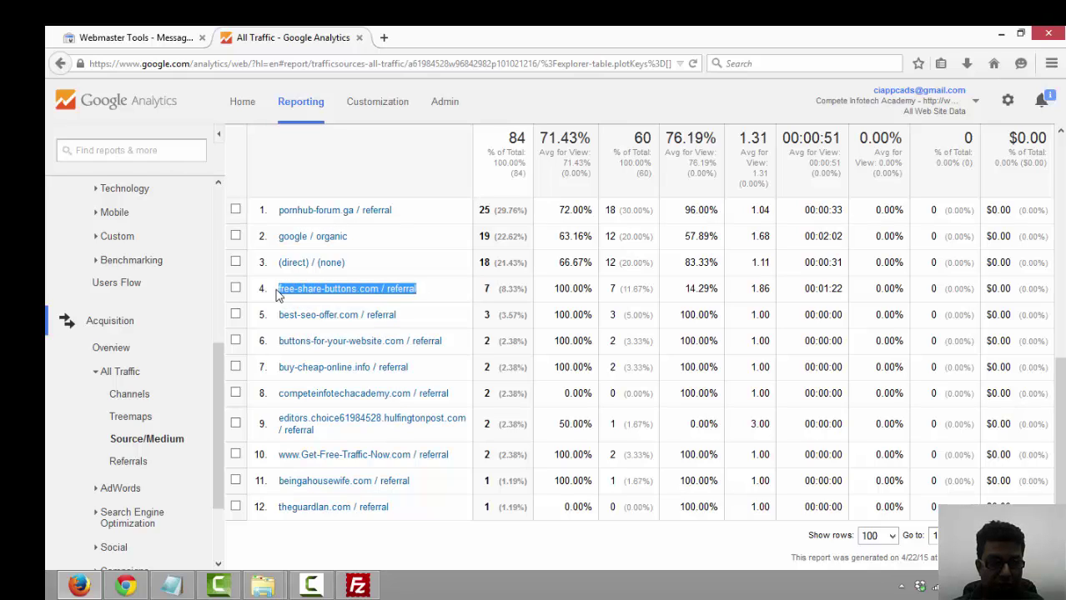
pyautogui.click(430, 320)
pyautogui.moveTo(389, 321); pyautogui.dragTo(279, 321)
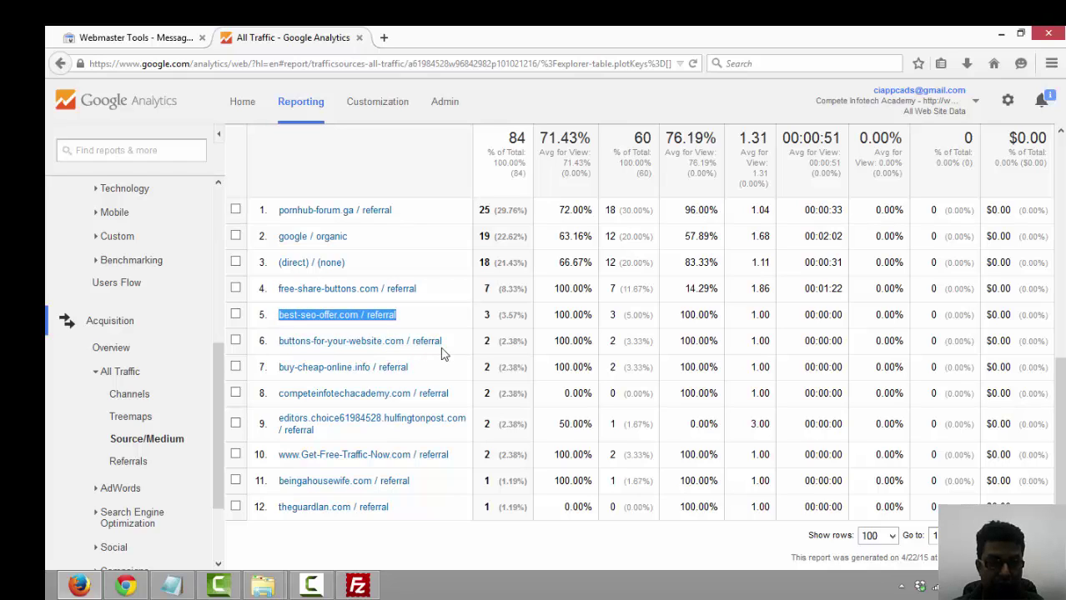
pyautogui.moveTo(450, 344); pyautogui.dragTo(278, 345)
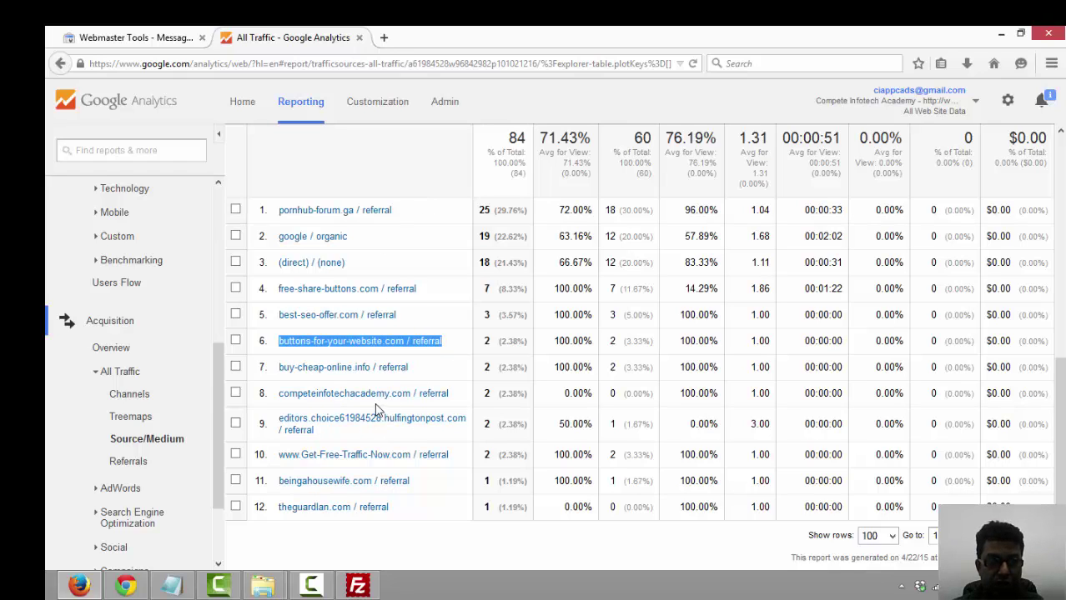
# Step: Copy the source name "pornhub-forum.ga / referral" from the report and search Google for it in a new tab
pyautogui.click(384, 37)
pyautogui.click(321, 37)
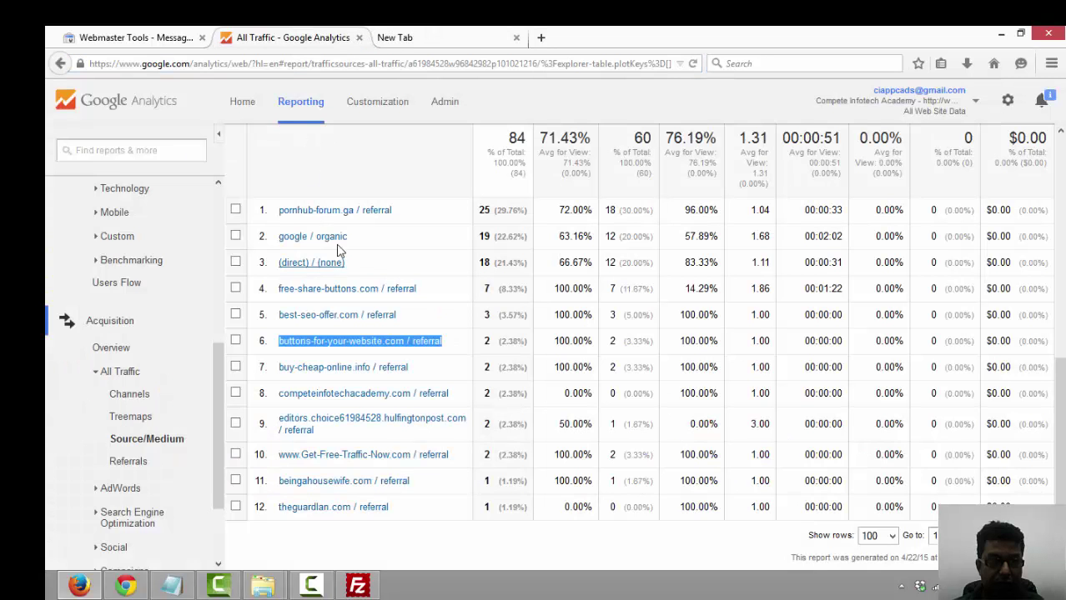
pyautogui.moveTo(394, 213); pyautogui.dragTo(278, 211)
pyautogui.hotkey('ctrl', 'c')
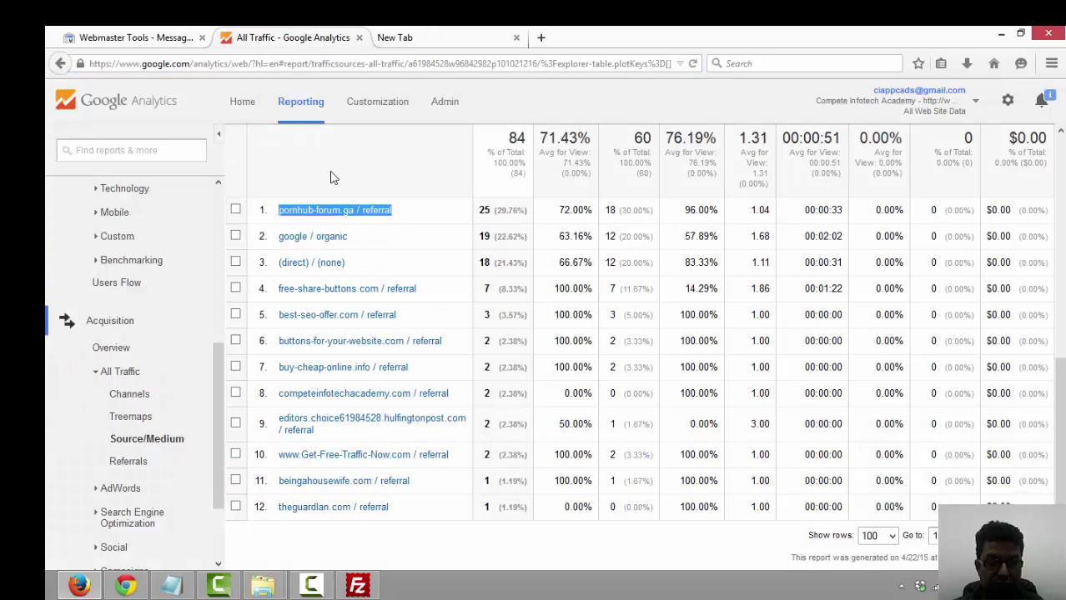
pyautogui.click(451, 38)
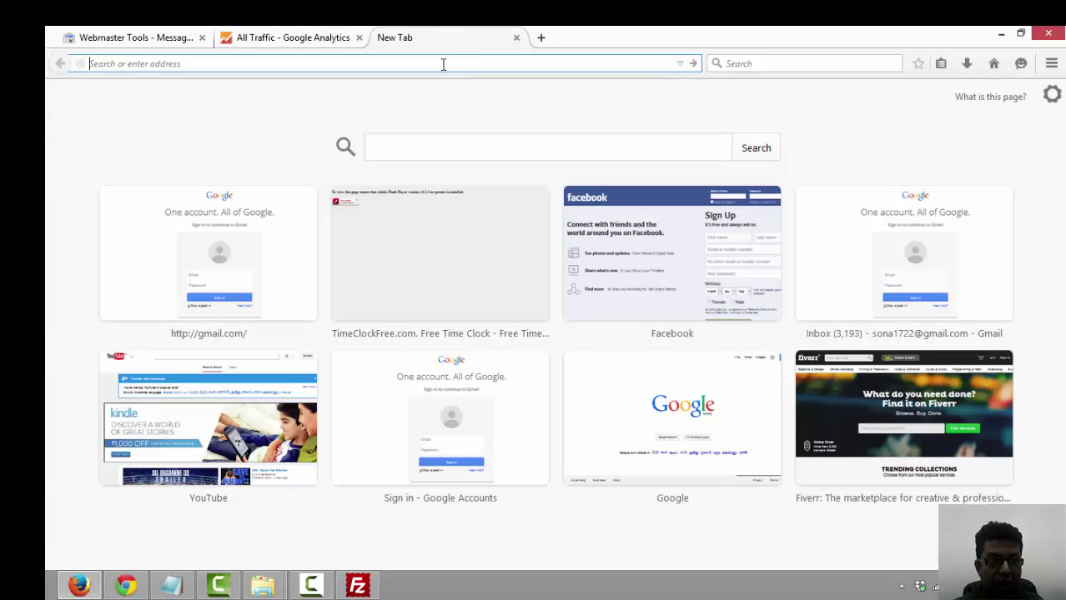
pyautogui.hotkey('ctrl', 'v')
pyautogui.press('Return')
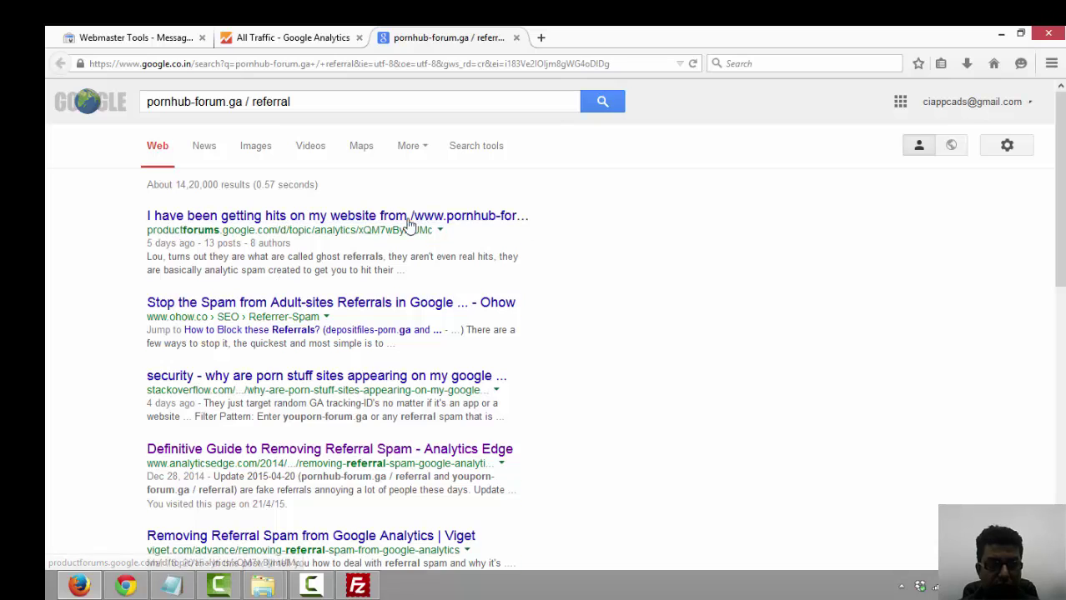
# Step: Review the Google results about this referral spam, including the result count above the list
pyautogui.moveTo(517, 563); pyautogui.dragTo(149, 215)
pyautogui.click(271, 183)
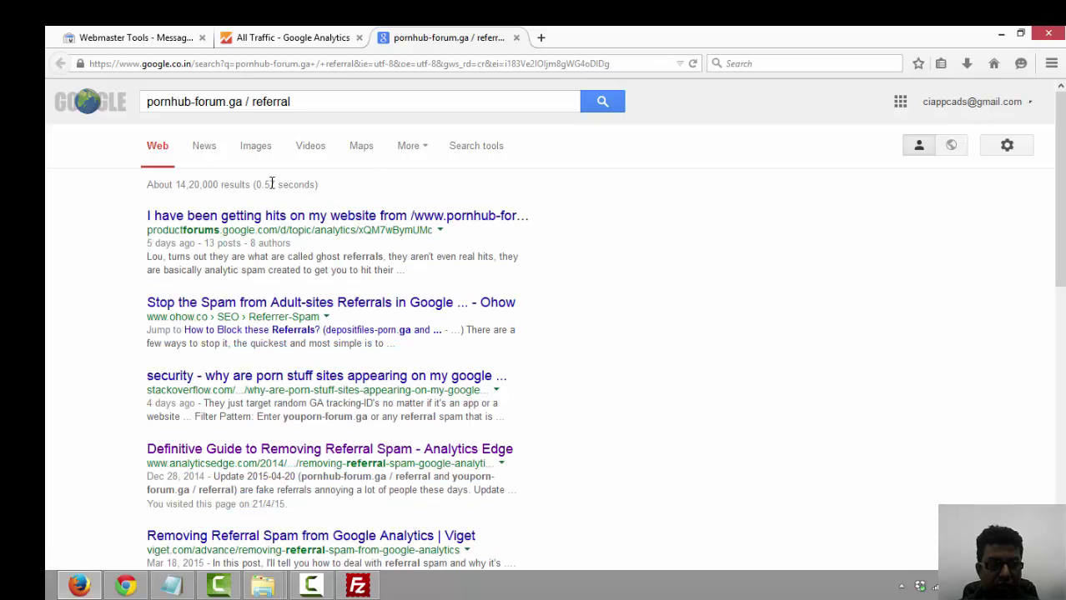
pyautogui.moveTo(235, 186); pyautogui.dragTo(170, 188)
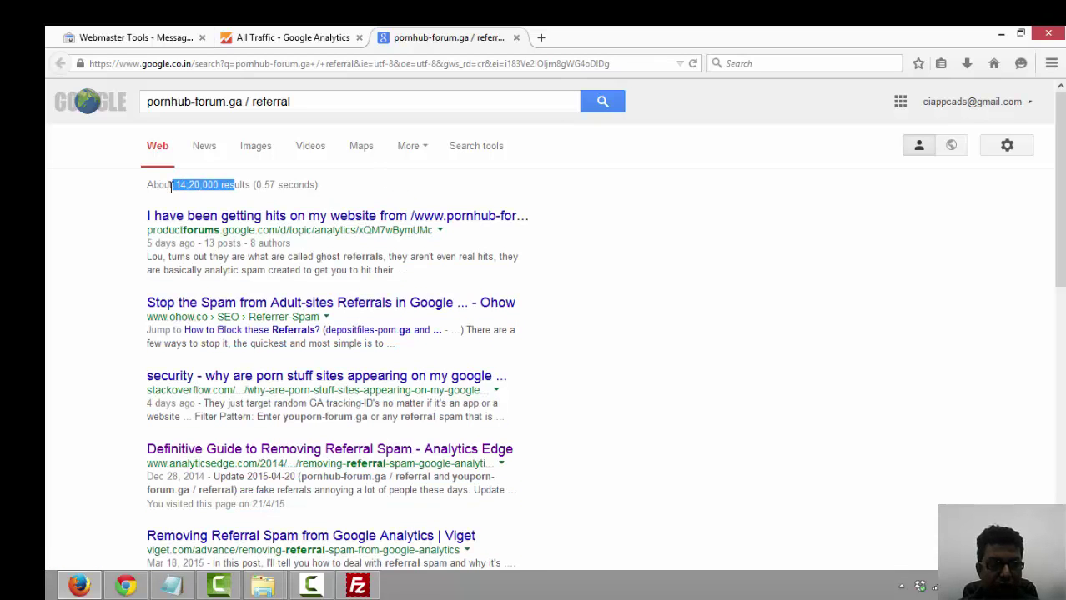
pyautogui.click(488, 199)
pyautogui.scroll(-10, 538, 191)
pyautogui.scroll(10, 541, 191)
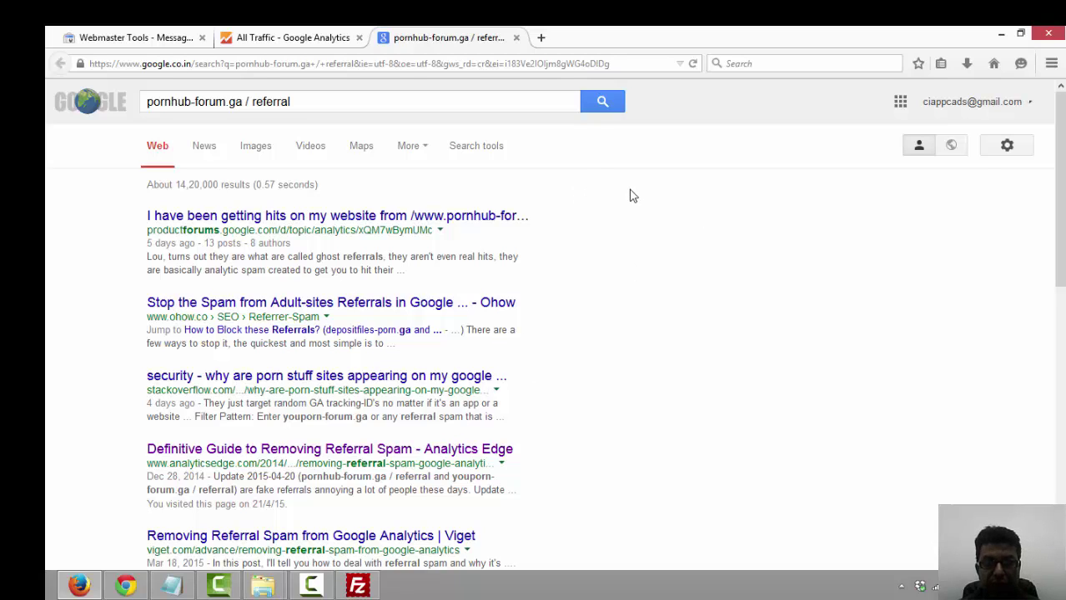
pyautogui.click(369, 589)
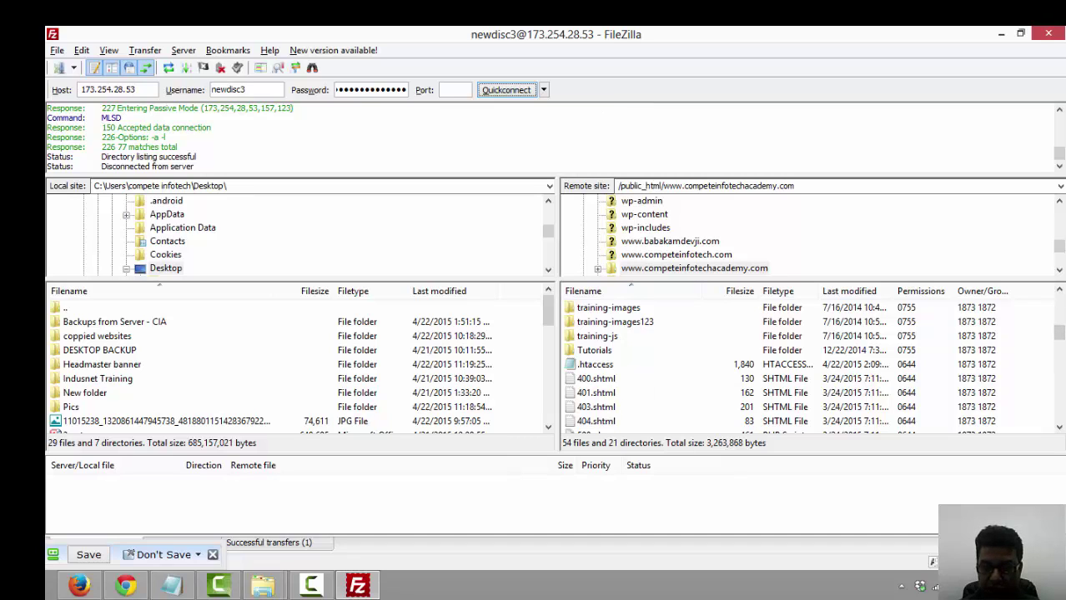
pyautogui.moveTo(1059, 337)
pyautogui.mouseDown()
pyautogui.moveTo(1059, 318)
pyautogui.moveTo(1059, 357)
pyautogui.moveTo(1059, 304)
pyautogui.moveTo(1059, 330)
pyautogui.mouseUp()
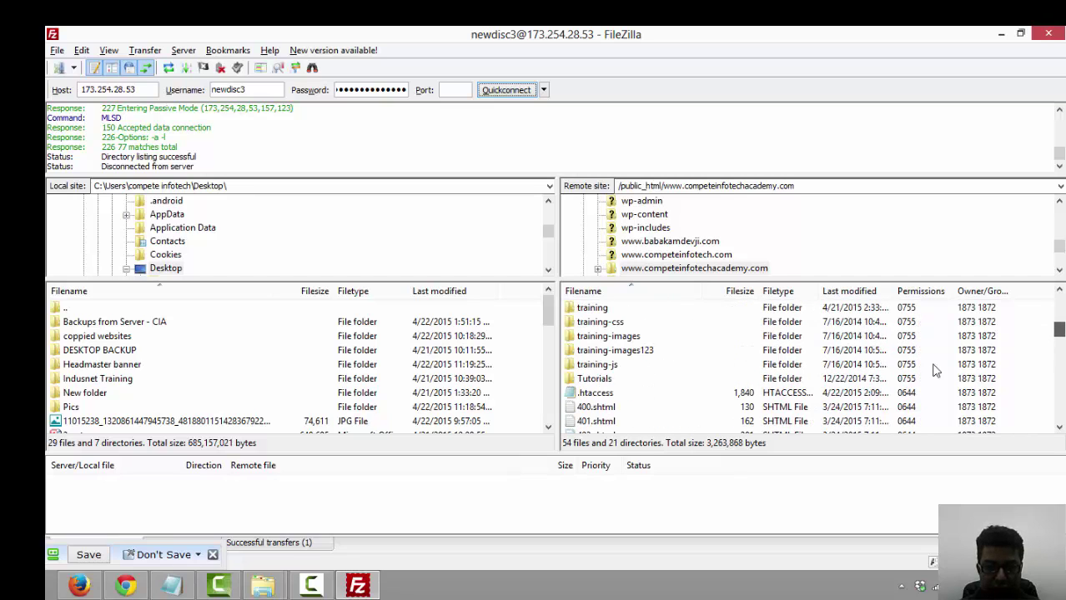
pyautogui.click(591, 393)
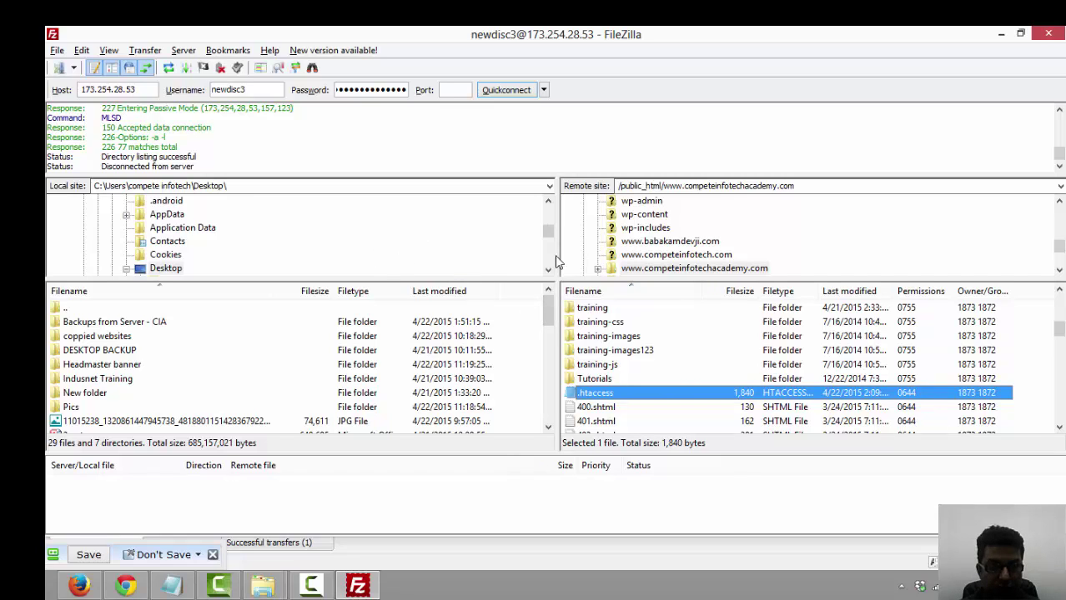
# Step: Create a local directory named "Compete Infotech academy" on the Desktop and open it as the local site folder
pyautogui.moveTo(550, 232); pyautogui.dragTo(550, 208)
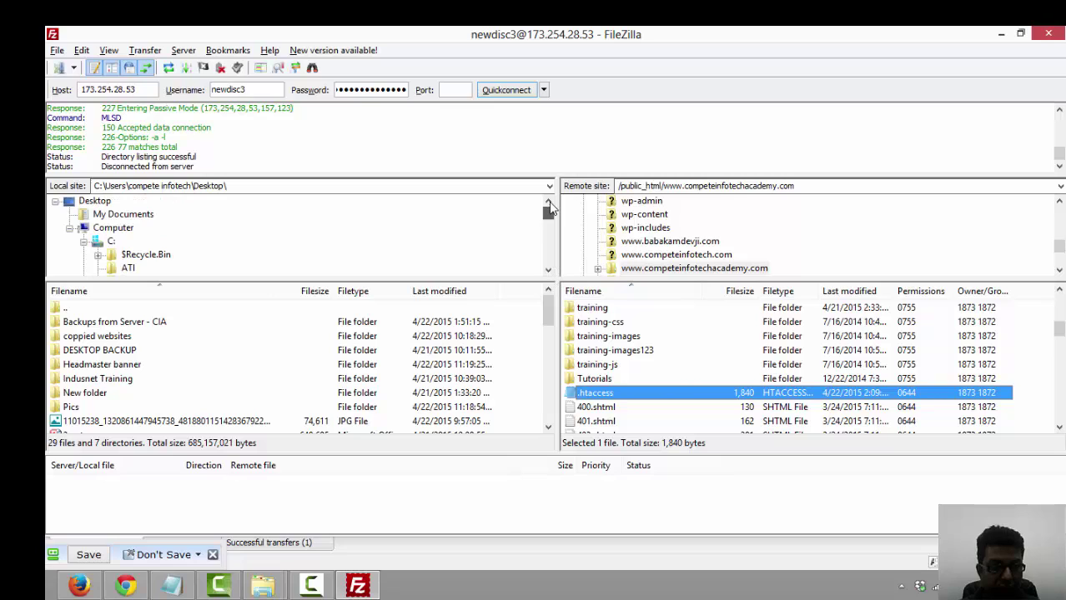
pyautogui.rightClick(266, 406)
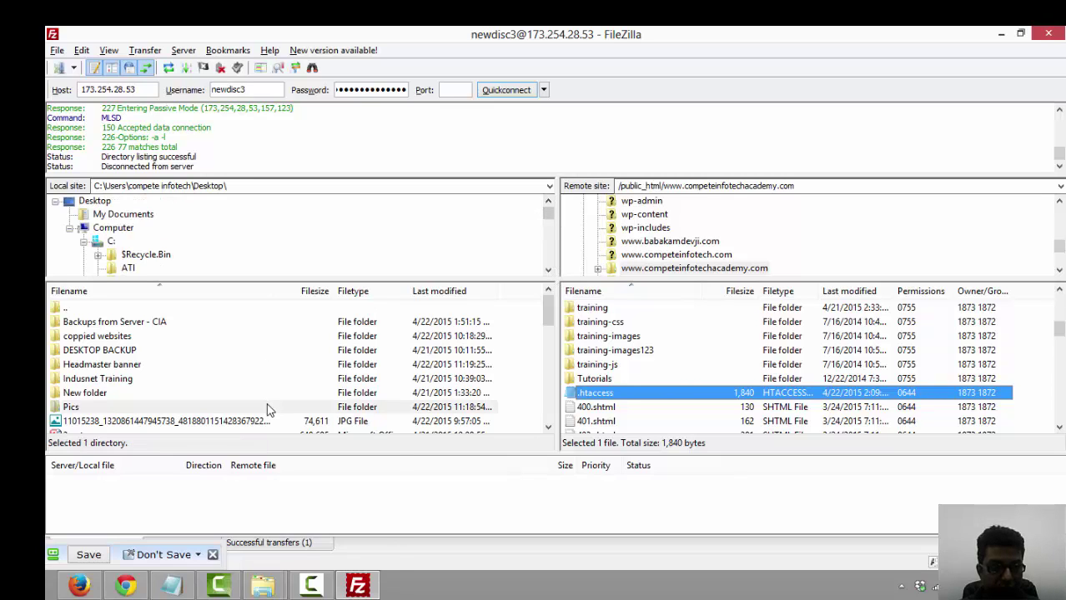
pyautogui.click(318, 501)
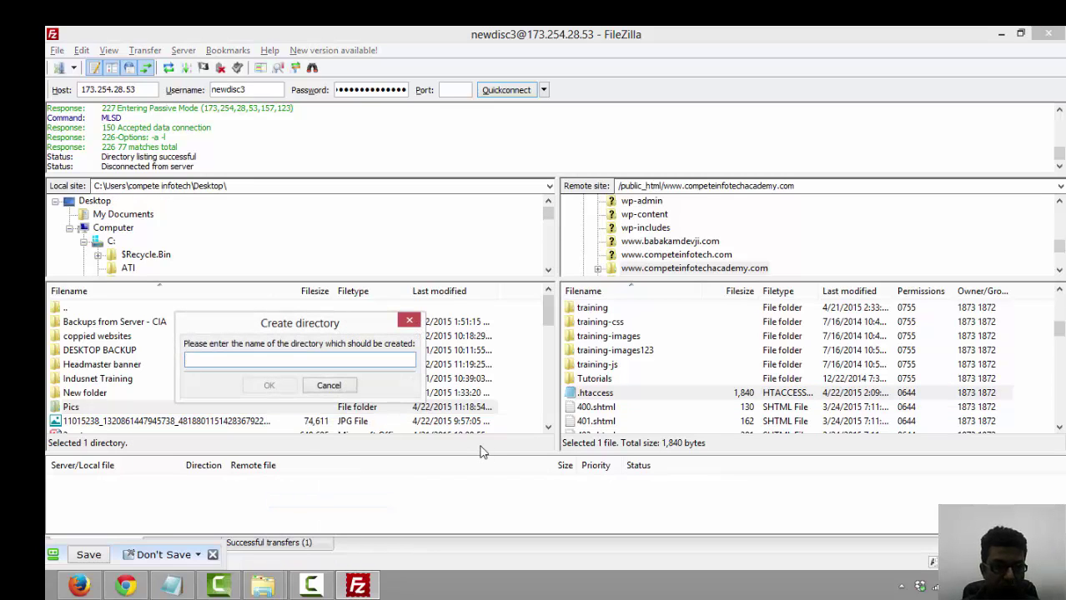
pyautogui.write('Compete Infotech academy')
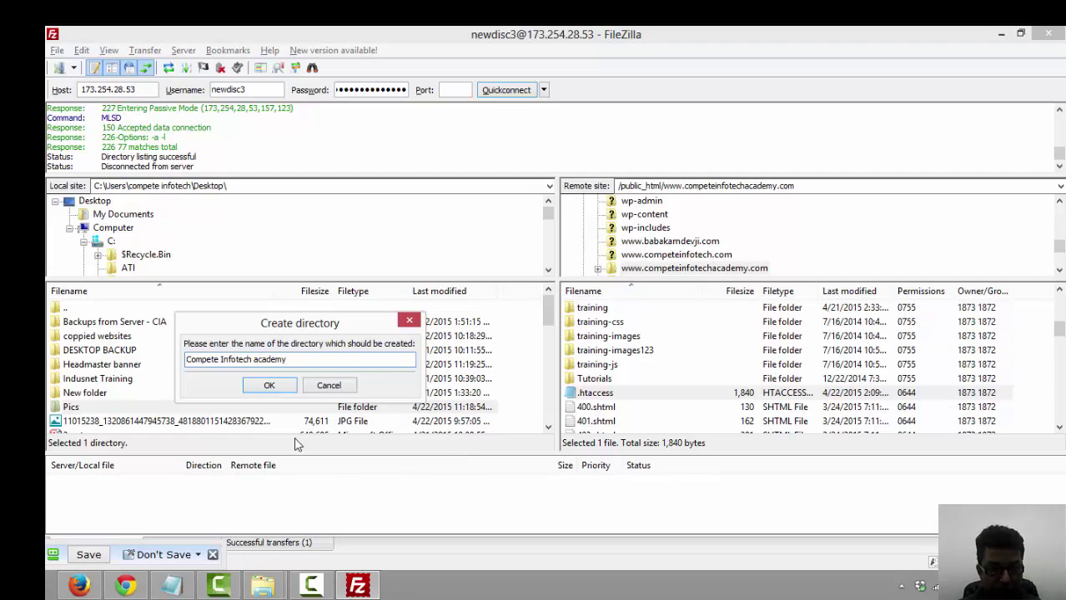
pyautogui.click(268, 386)
pyautogui.doubleClick(108, 338)
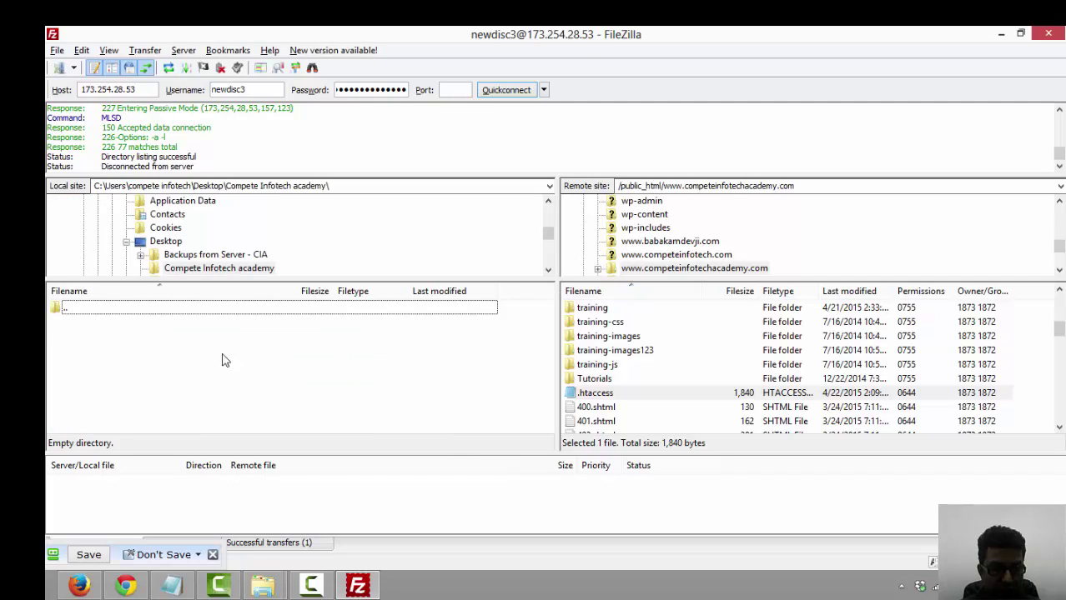
# Step: Download the remote .htaccess file into the Compete Infotech academy folder
pyautogui.click(597, 398)
pyautogui.rightClick(597, 398)
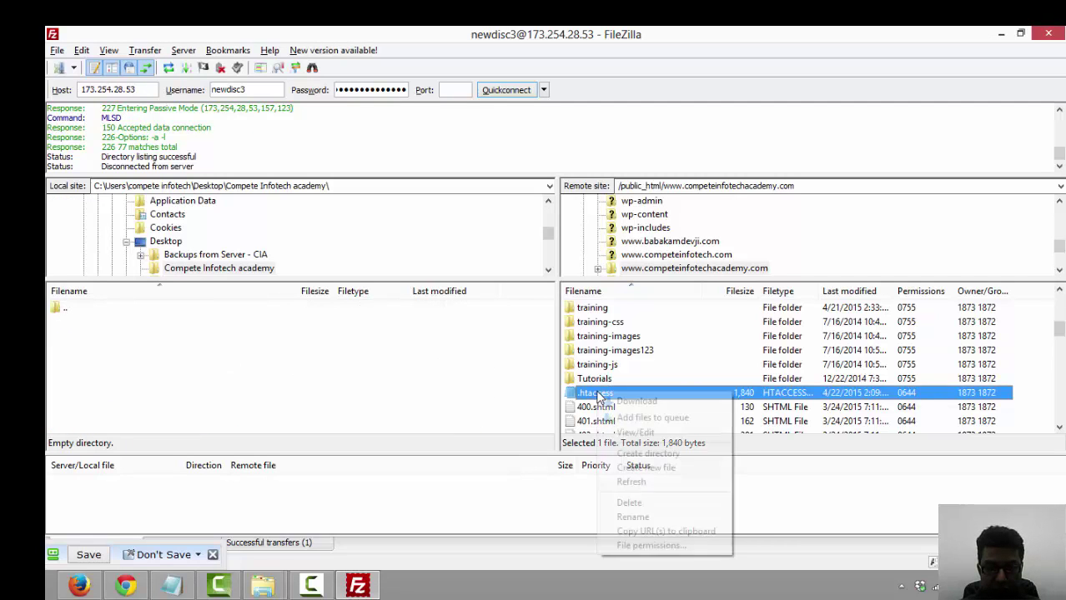
pyautogui.click(641, 402)
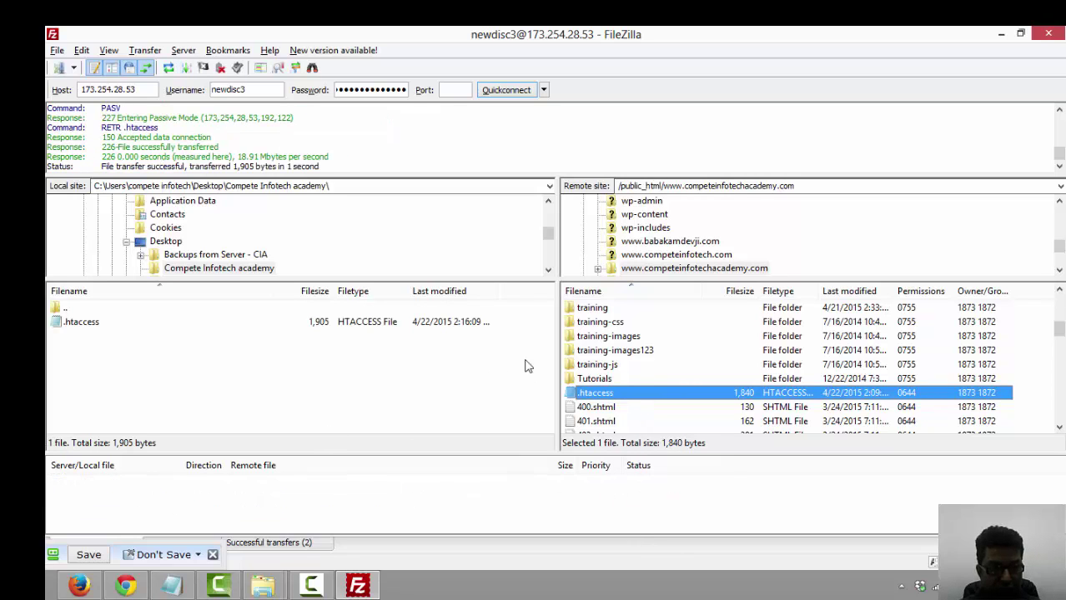
# Step: Open the downloaded .htaccess file from the Compete Infotech academy desktop folder in Notepad and maximize its window
pyautogui.click(1001, 33)
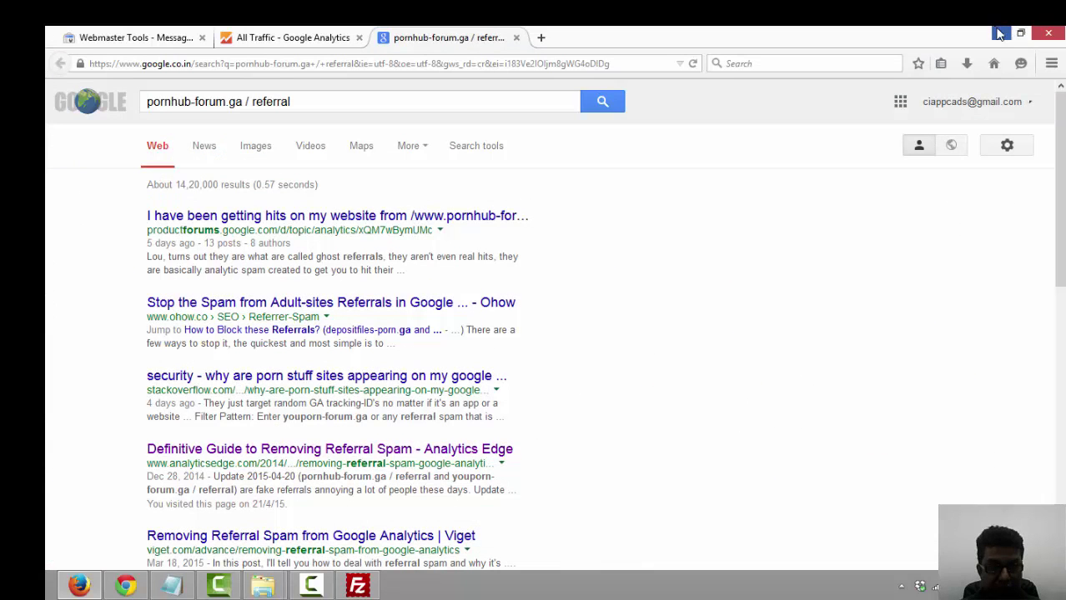
pyautogui.click(1001, 34)
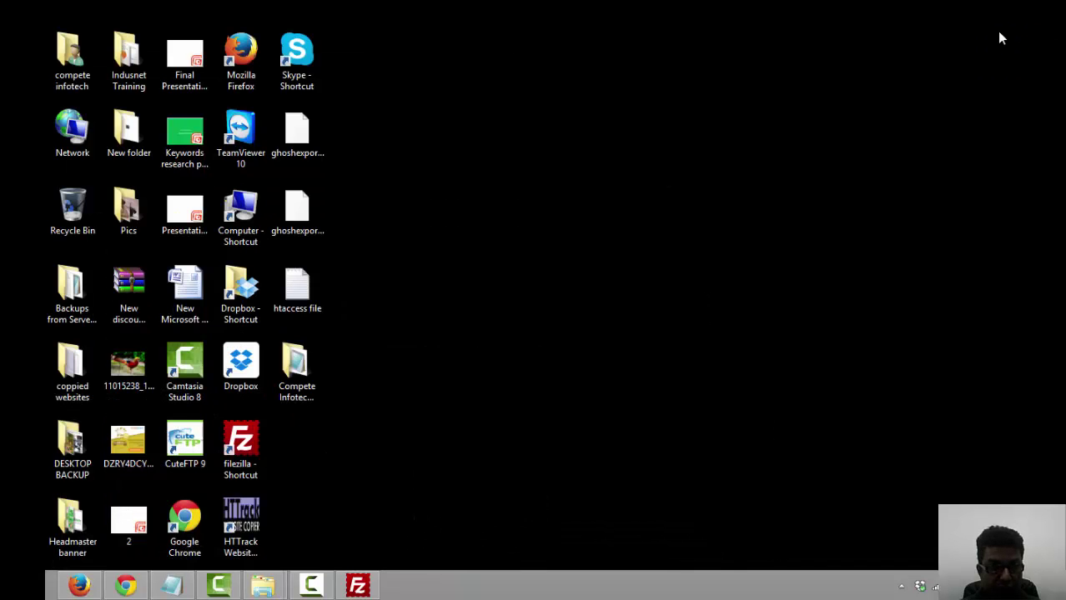
pyautogui.doubleClick(314, 357)
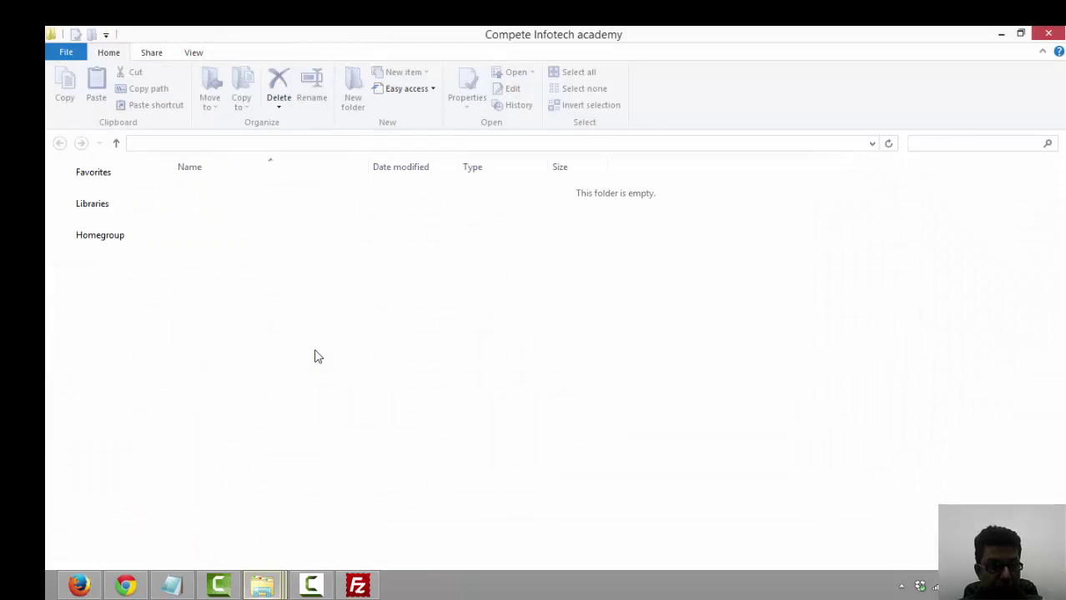
pyautogui.click(185, 187)
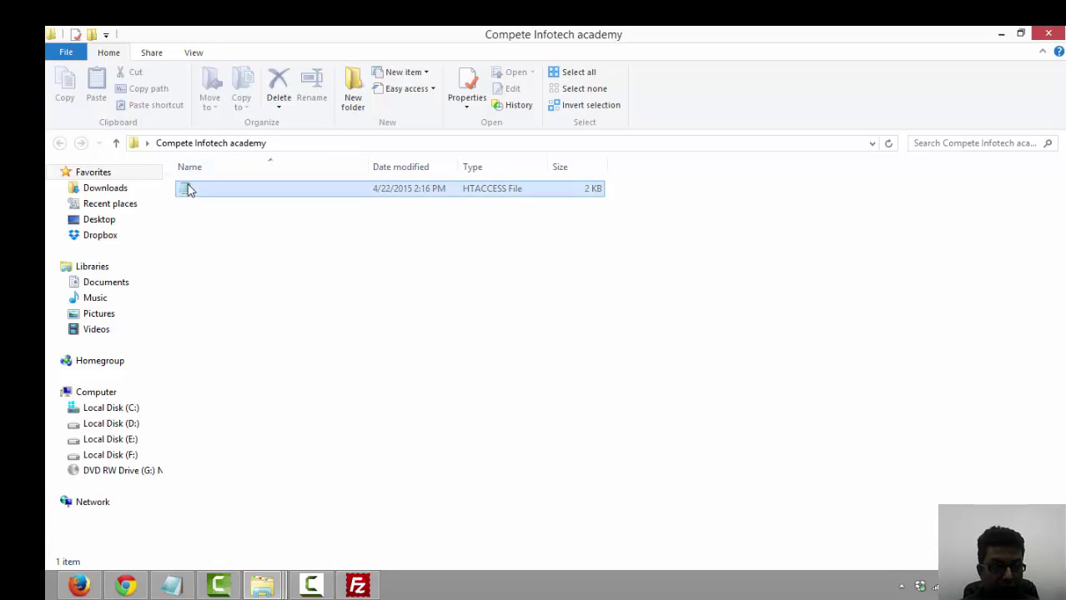
pyautogui.rightClick(187, 185)
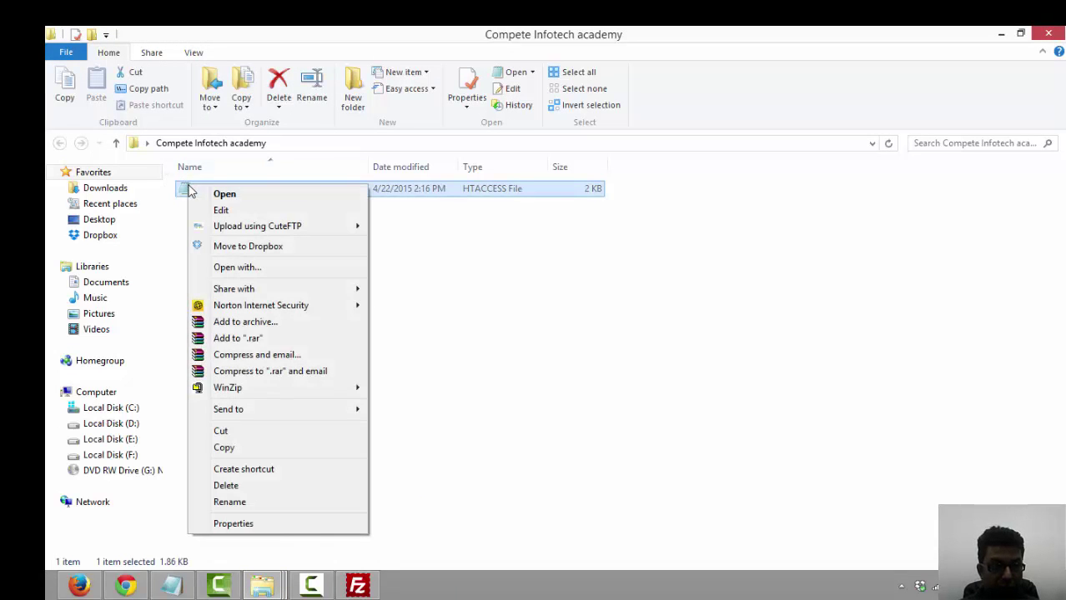
pyautogui.click(237, 268)
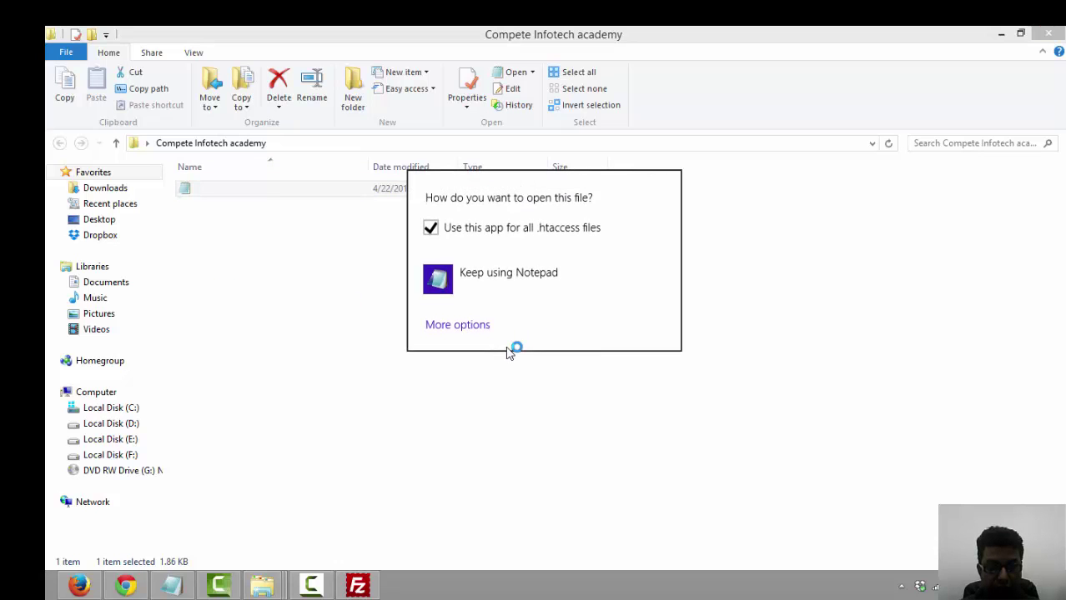
pyautogui.click(505, 279)
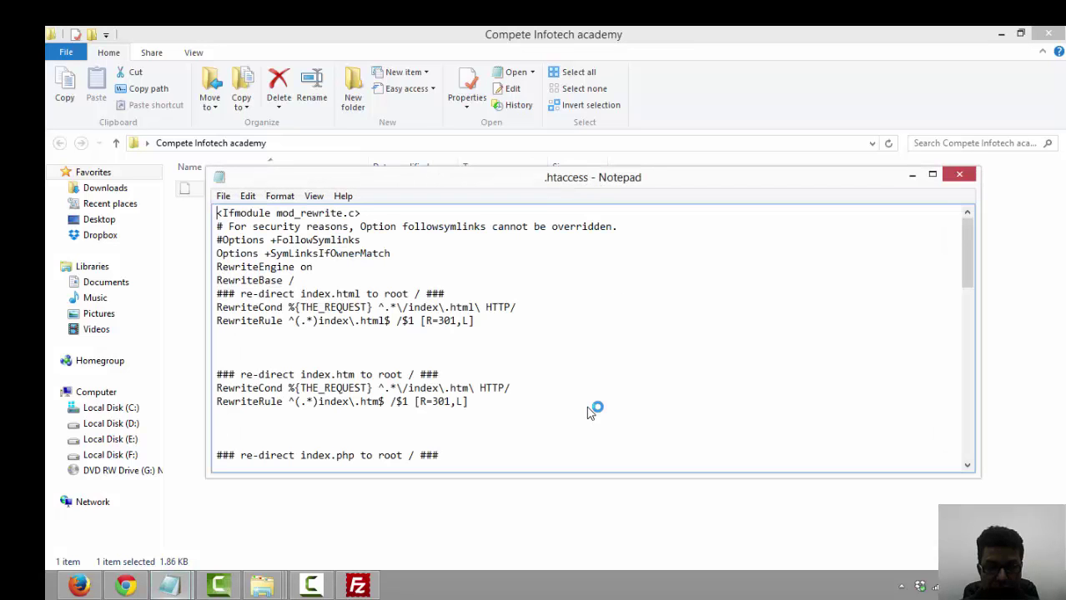
pyautogui.click(921, 176)
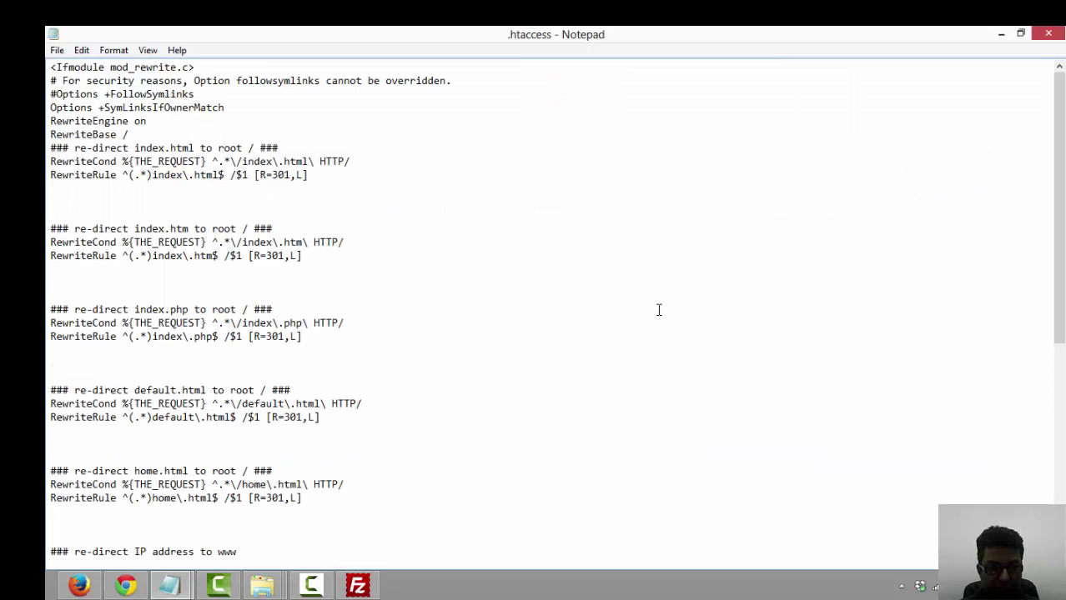
pyautogui.scroll(-5, 659, 310)
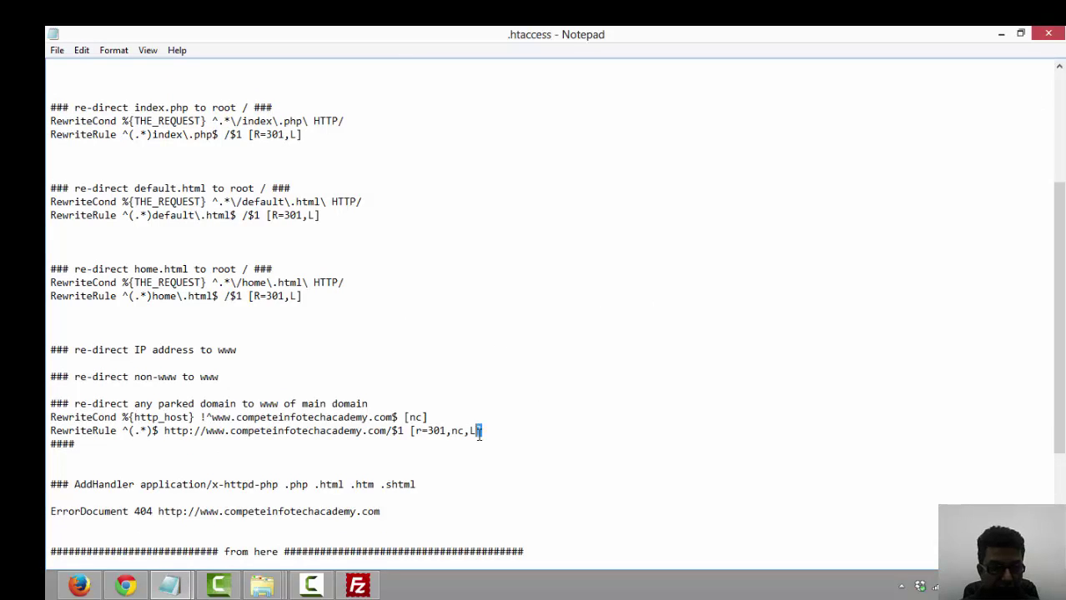
pyautogui.moveTo(472, 433); pyautogui.dragTo(52, 432)
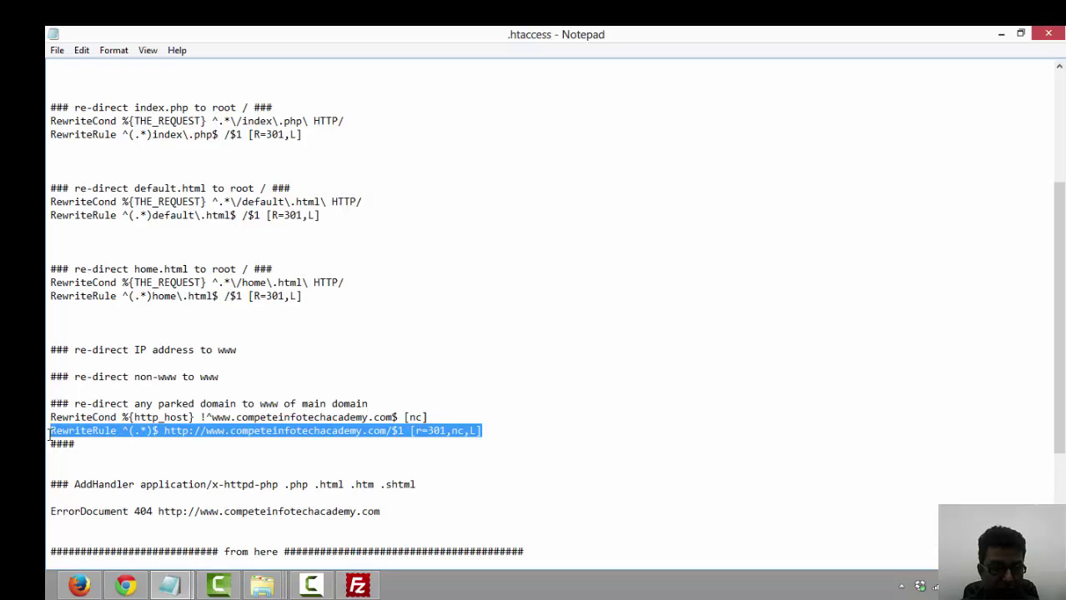
pyautogui.click(454, 430)
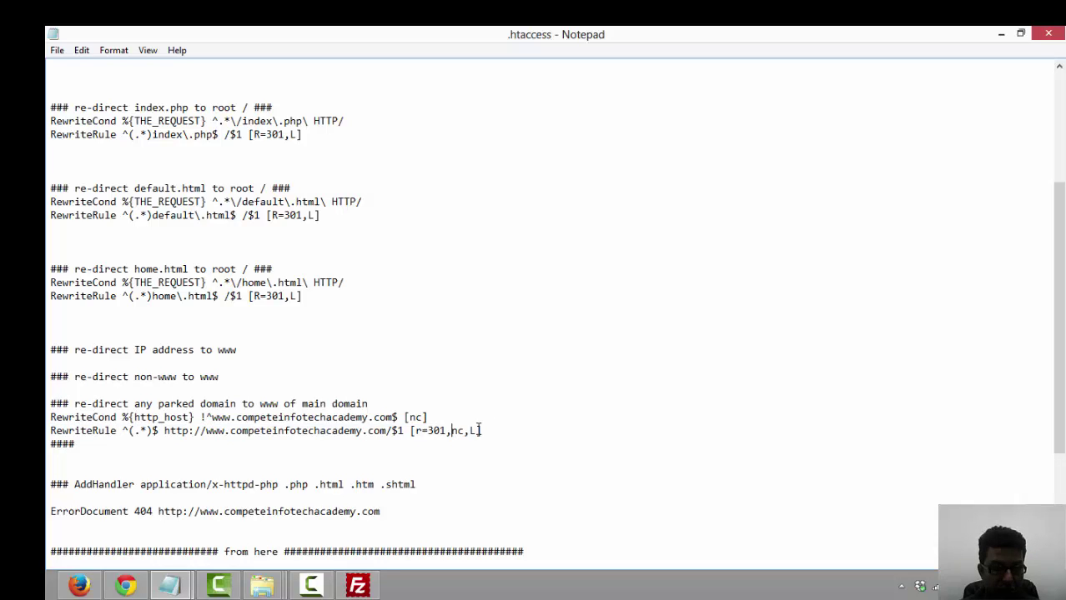
pyautogui.scroll(5, 470, 429)
pyautogui.scroll(-10, 470, 429)
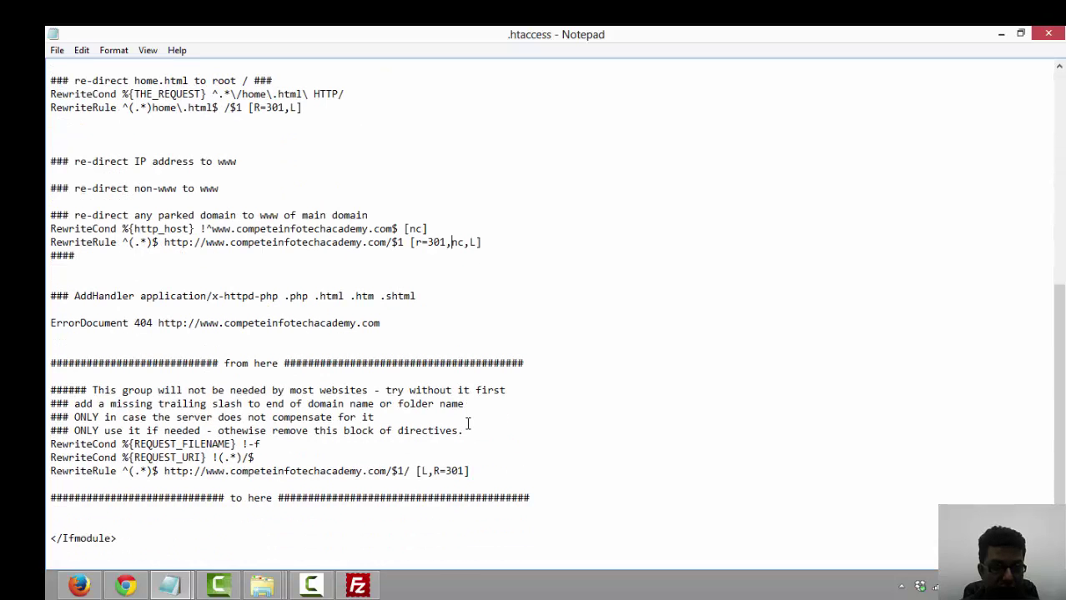
# Step: Highlight the ErrorDocument 404 line and look through the rest of the .htaccess file back to its beginning
pyautogui.moveTo(223, 230); pyautogui.dragTo(248, 272)
pyautogui.click(393, 321)
pyautogui.moveTo(393, 321); pyautogui.dragTo(46, 325)
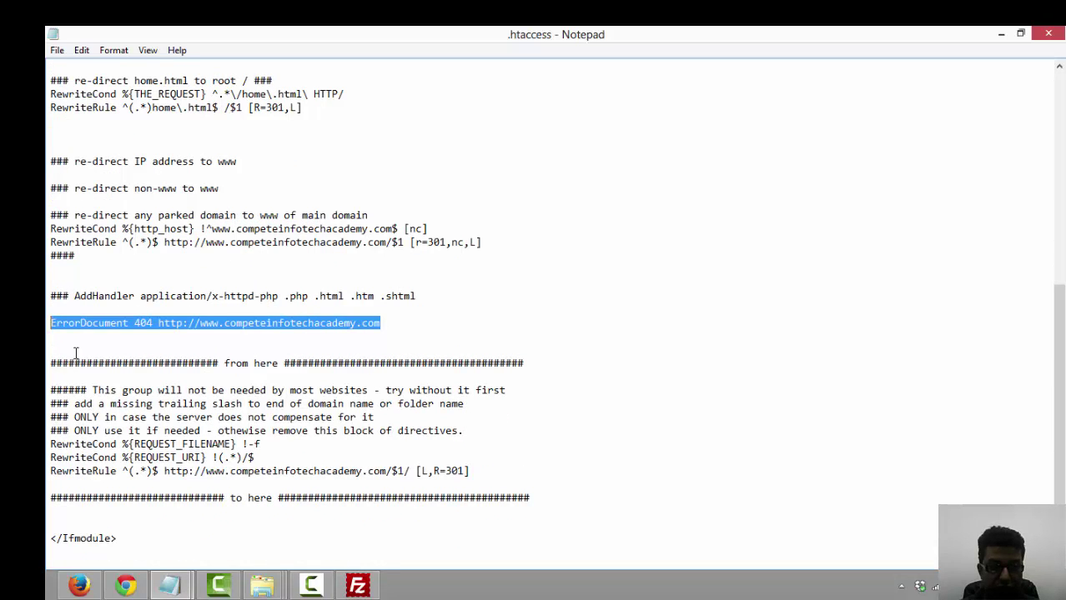
pyautogui.click(457, 329)
pyautogui.scroll(10, 457, 329)
pyautogui.scroll(-2, 457, 328)
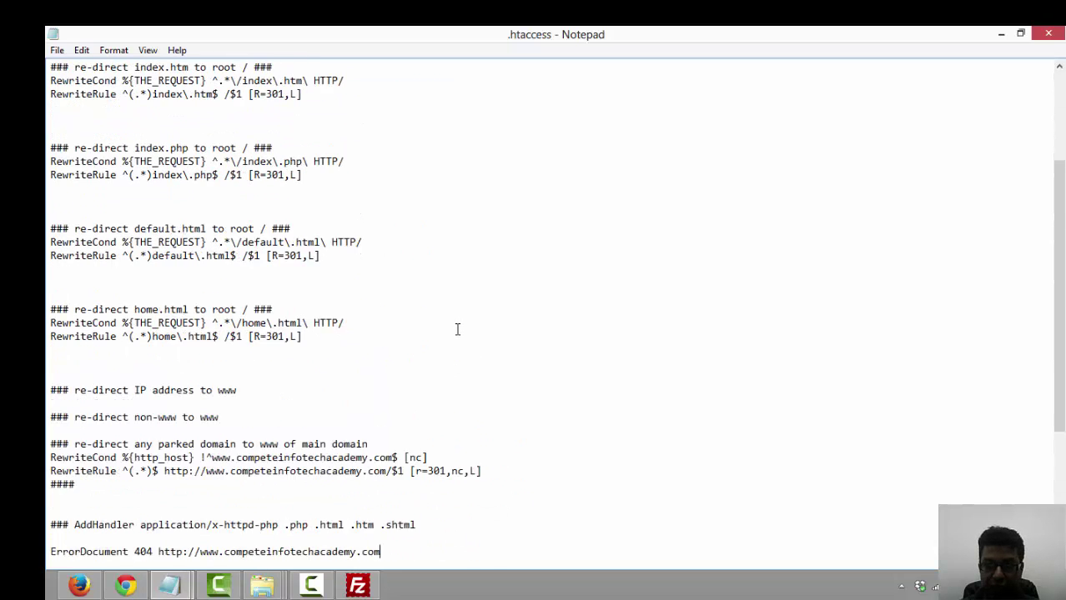
pyautogui.scroll(-6, 457, 329)
pyautogui.scroll(10, 457, 328)
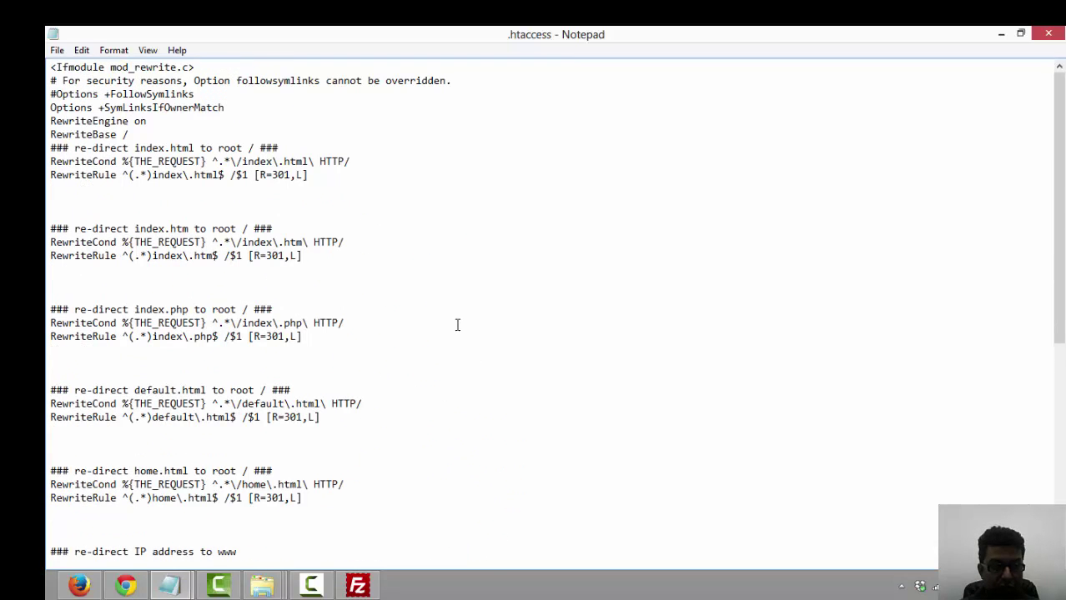
# Step: Return to the Analytics All Traffic report in Firefox and highlight the full list of traffic sources for review
pyautogui.click(80, 585)
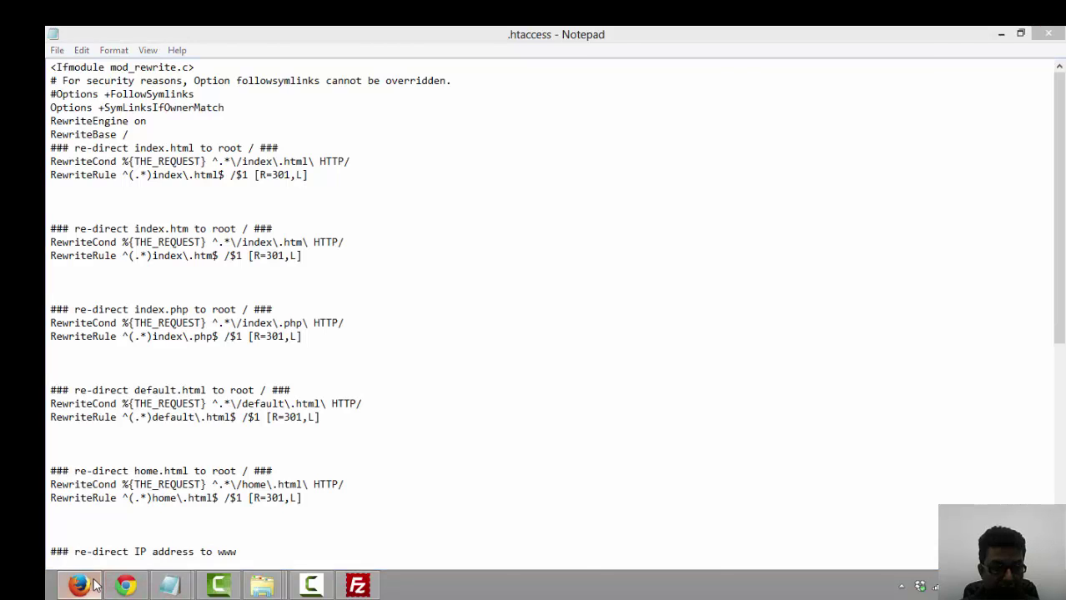
pyautogui.click(275, 39)
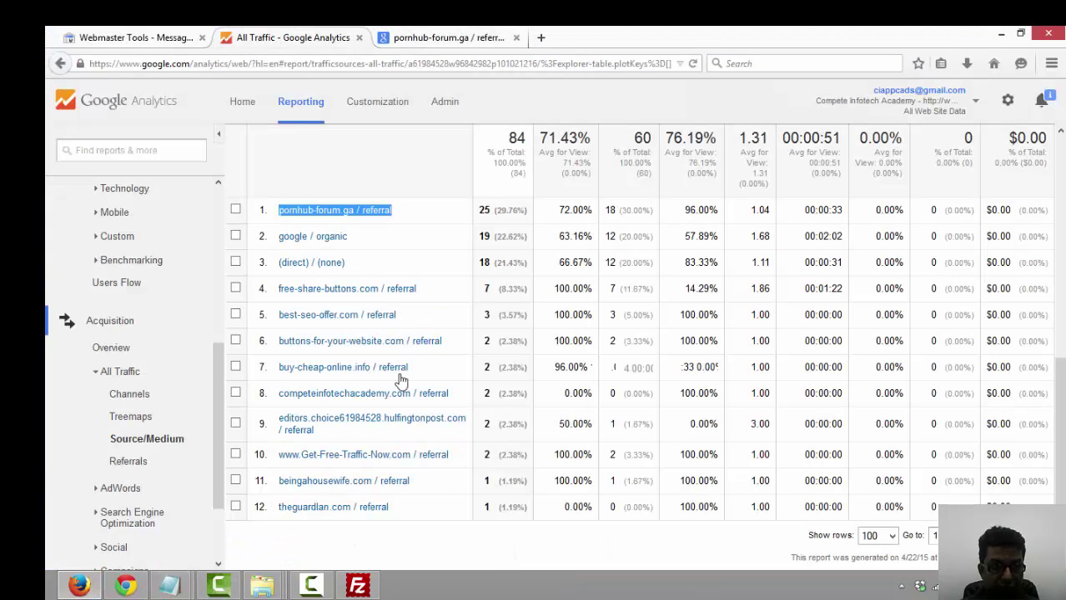
pyautogui.moveTo(389, 507); pyautogui.dragTo(269, 209)
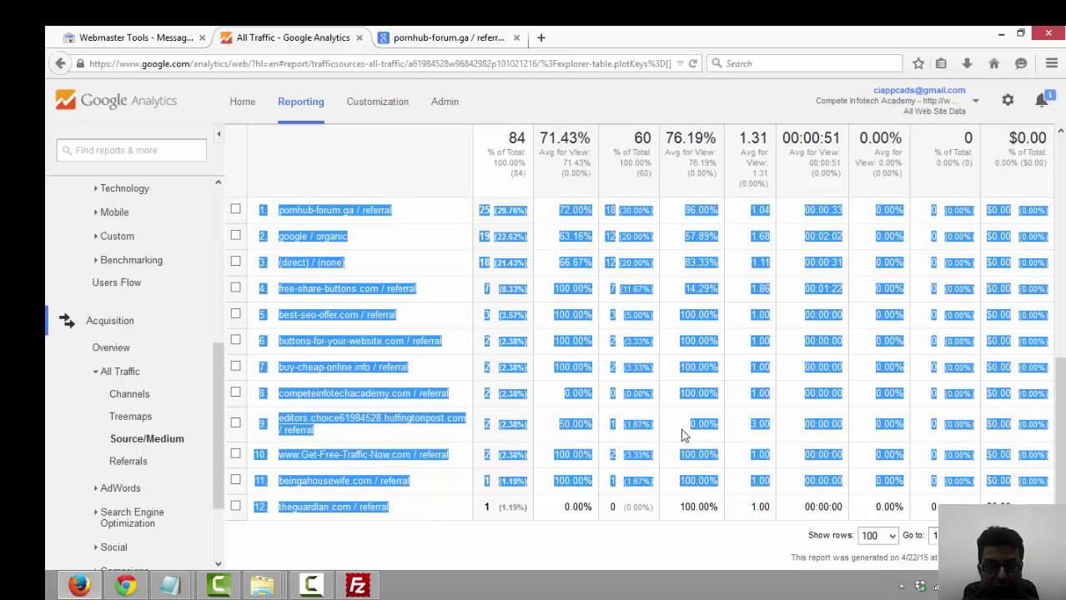
pyautogui.click(407, 204)
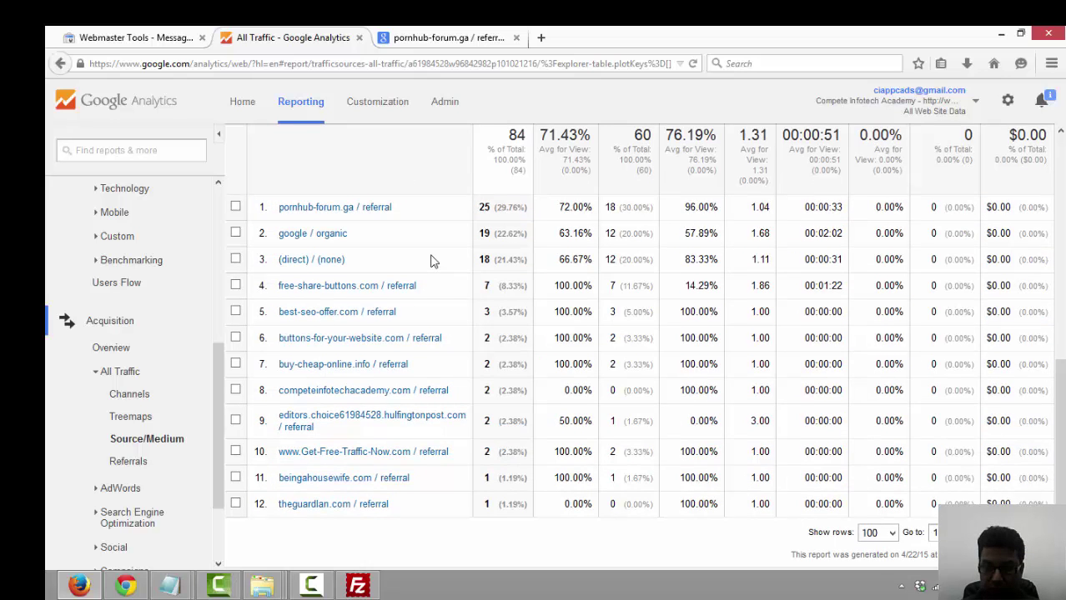
pyautogui.scroll(-1, 429, 260)
pyautogui.scroll(5, 427, 262)
pyautogui.scroll(-5, 427, 262)
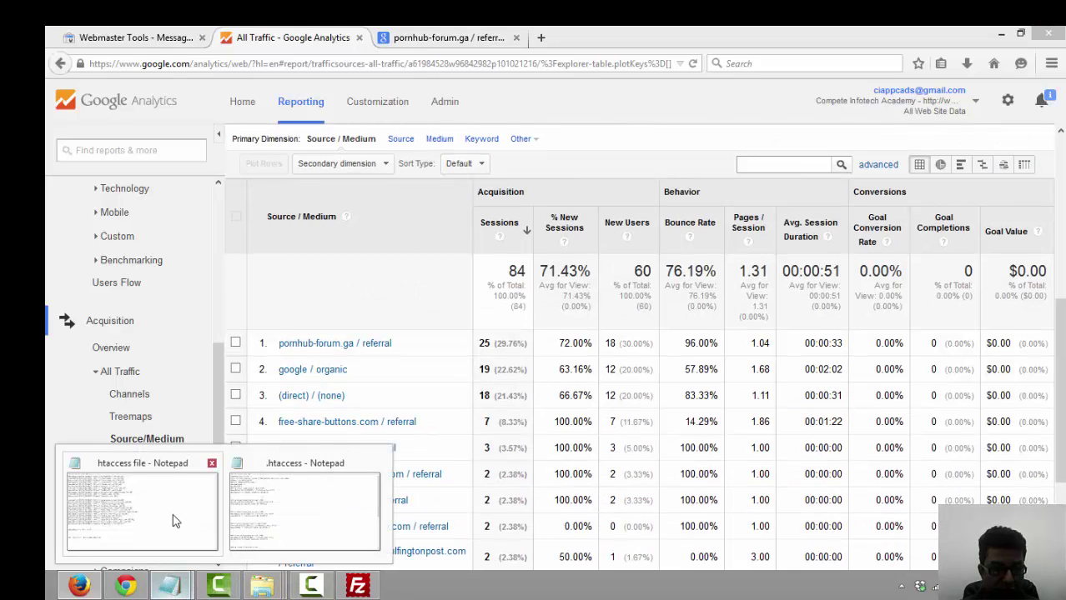
# Step: Switch to the "htaccess file" note in Notepad and copy all its RewriteCond lines for spam referrers
pyautogui.click(142, 508)
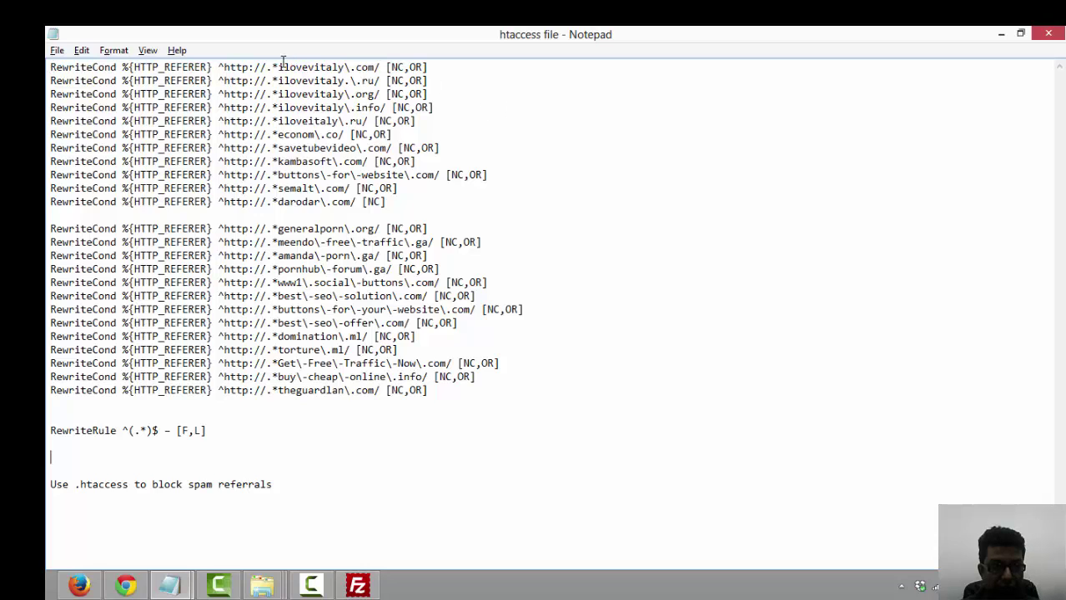
pyautogui.moveTo(278, 67); pyautogui.dragTo(520, 388)
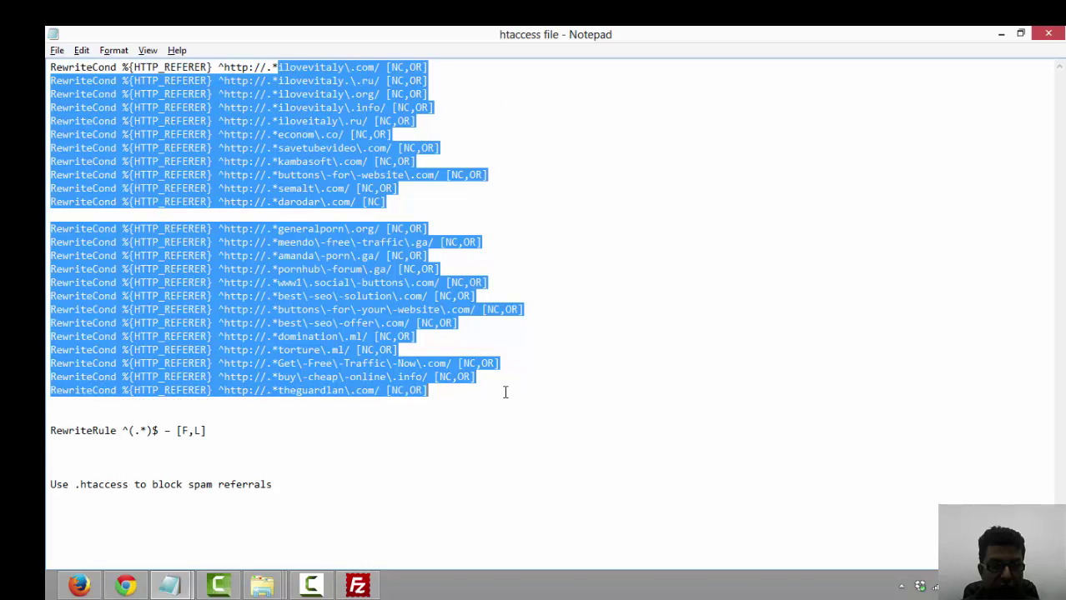
pyautogui.click(398, 411)
pyautogui.moveTo(435, 393); pyautogui.dragTo(48, 51)
pyautogui.hotkey('ctrl', 'c')
pyautogui.click(489, 364)
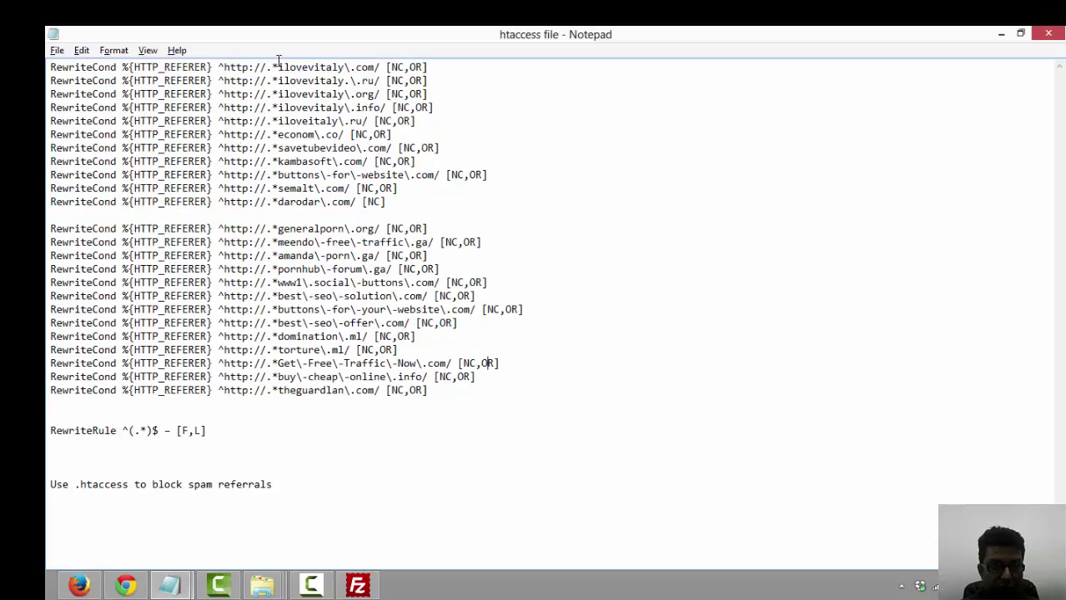
# Step: Select all RewriteCond spam-referrer lines in the note, from the ilovevitaly.com line through the theguardlan.com line
pyautogui.moveTo(272, 66)
pyautogui.mouseDown()
pyautogui.moveTo(338, 67)
pyautogui.moveTo(290, 67)
pyautogui.mouseUp()
pyautogui.moveTo(364, 71); pyautogui.dragTo(337, 66)
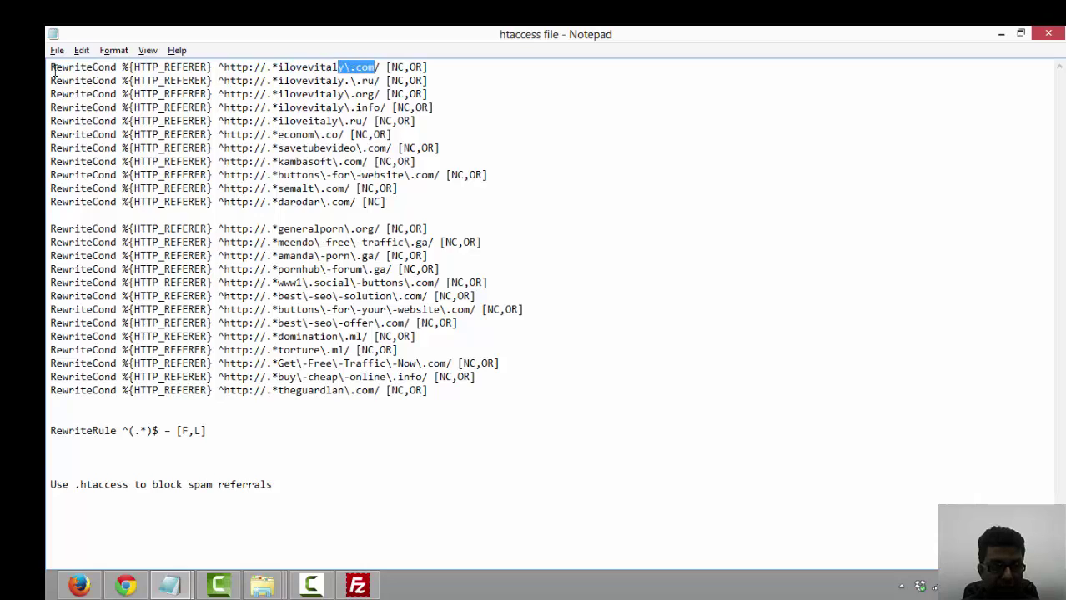
pyautogui.moveTo(50, 67); pyautogui.dragTo(440, 390)
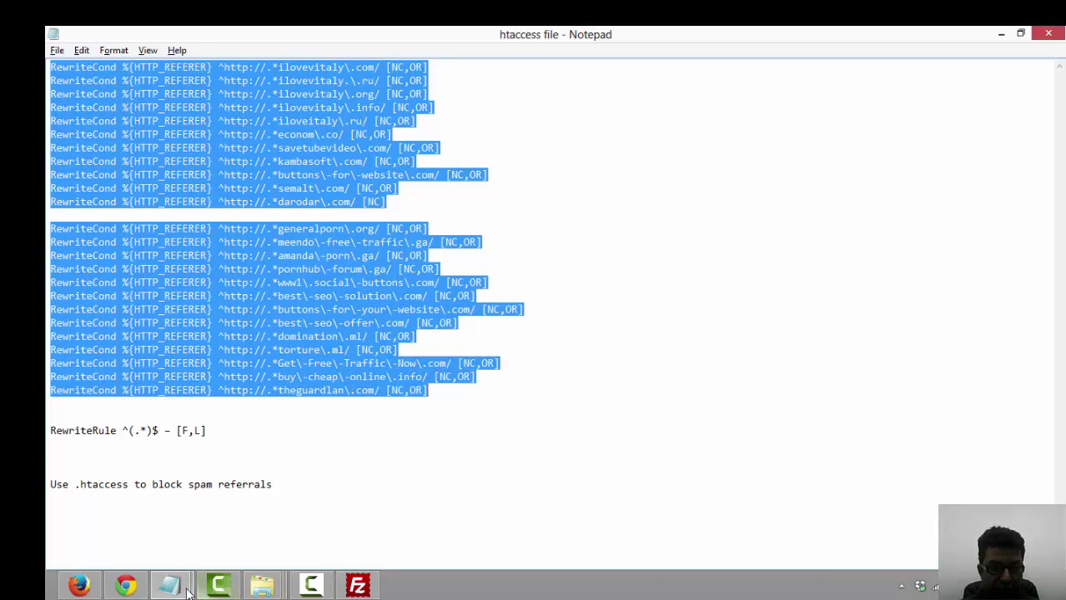
# Step: Switch to the .htaccess file and paste the copied RewriteCond lines below the ErrorDocument 404 line
pyautogui.moveTo(170, 585)
pyautogui.click(309, 519)
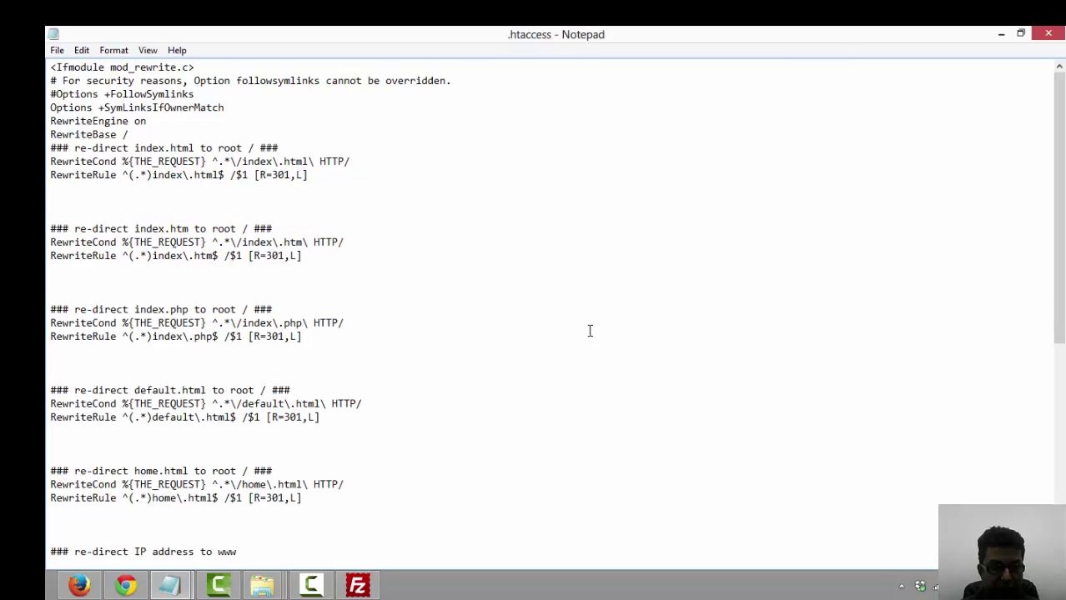
pyautogui.scroll(-1, 590, 331)
pyautogui.scroll(1, 589, 331)
pyautogui.scroll(-6, 267, 390)
pyautogui.scroll(-2, 268, 390)
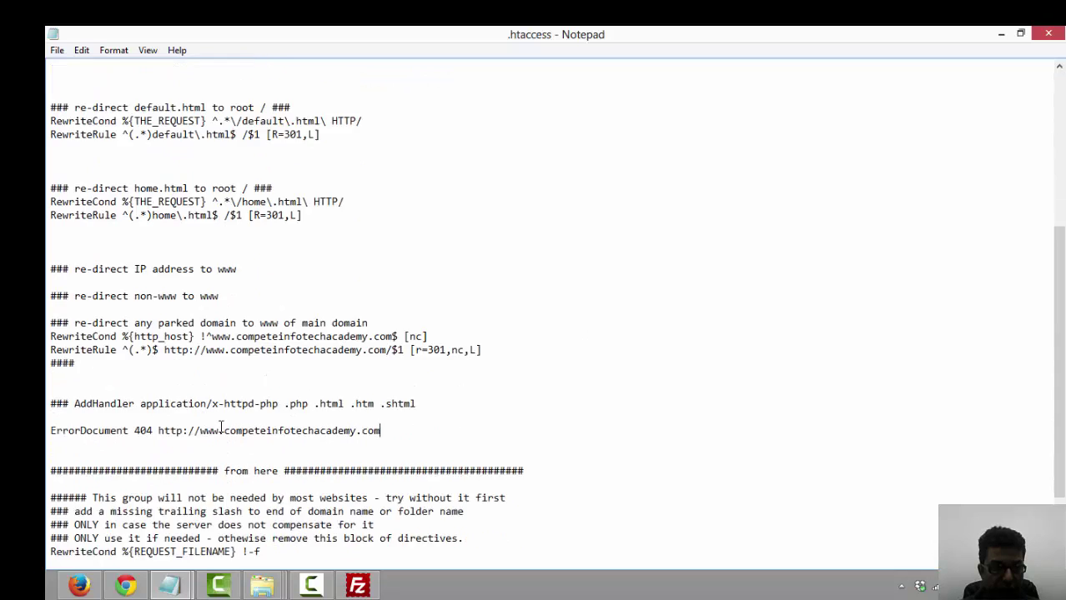
pyautogui.click(241, 422)
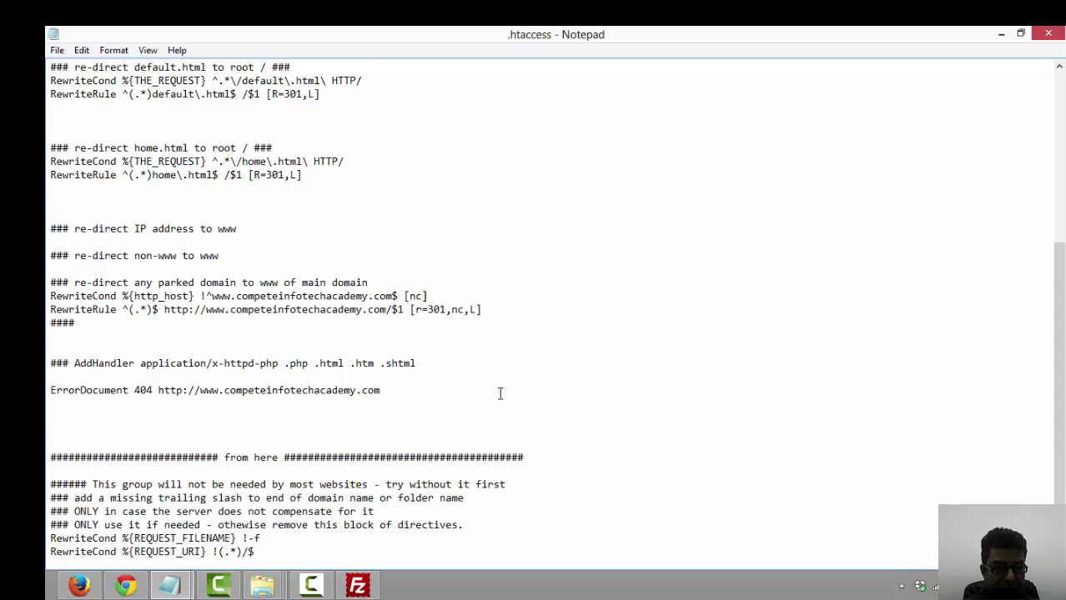
pyautogui.hotkey('ctrl', 'v')
# Step: Check the pasted RewriteCond lines in their place above the "from here" section and save the .htaccess file
pyautogui.scroll(13, 642, 274)
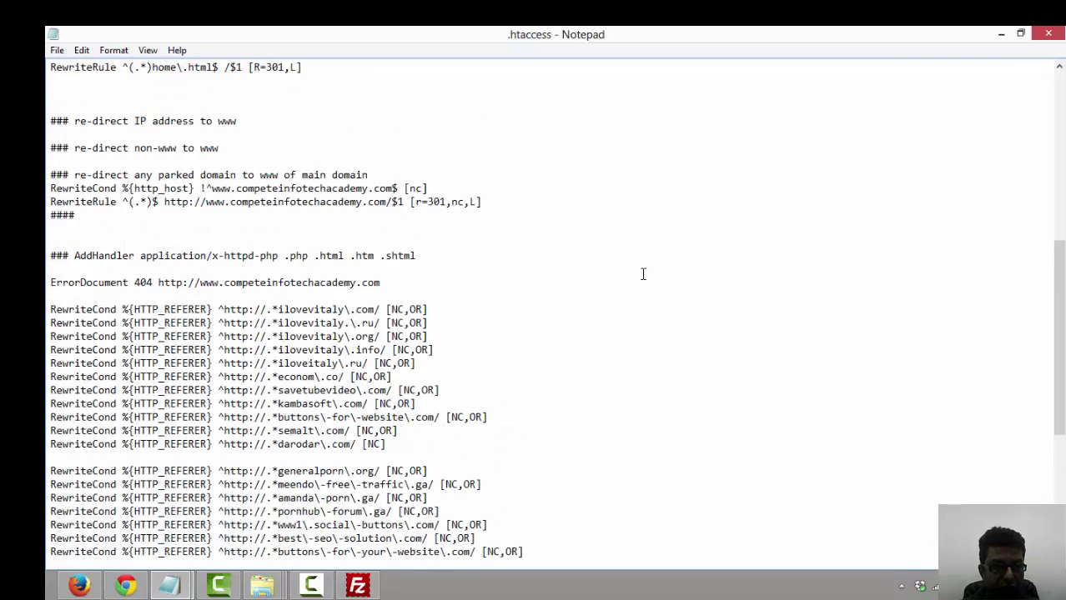
pyautogui.scroll(-12, 642, 273)
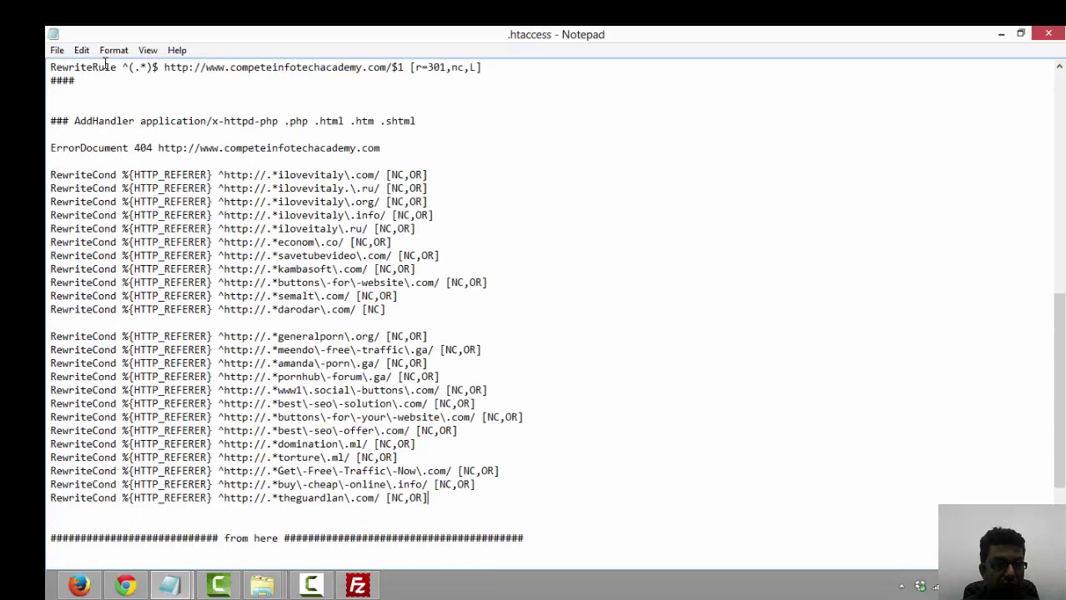
pyautogui.click(57, 50)
pyautogui.click(83, 102)
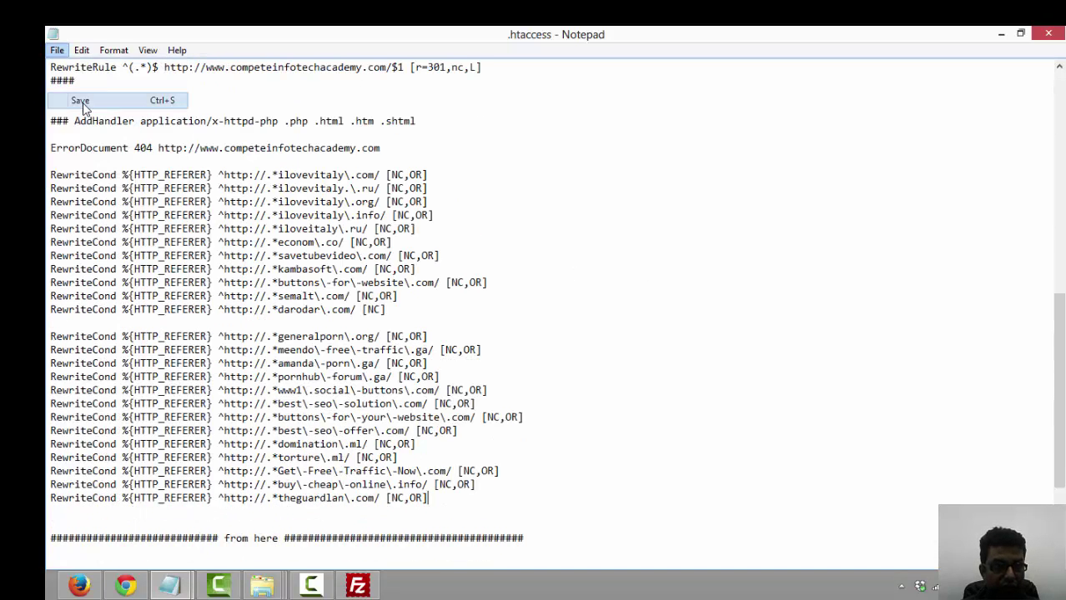
pyautogui.click(357, 586)
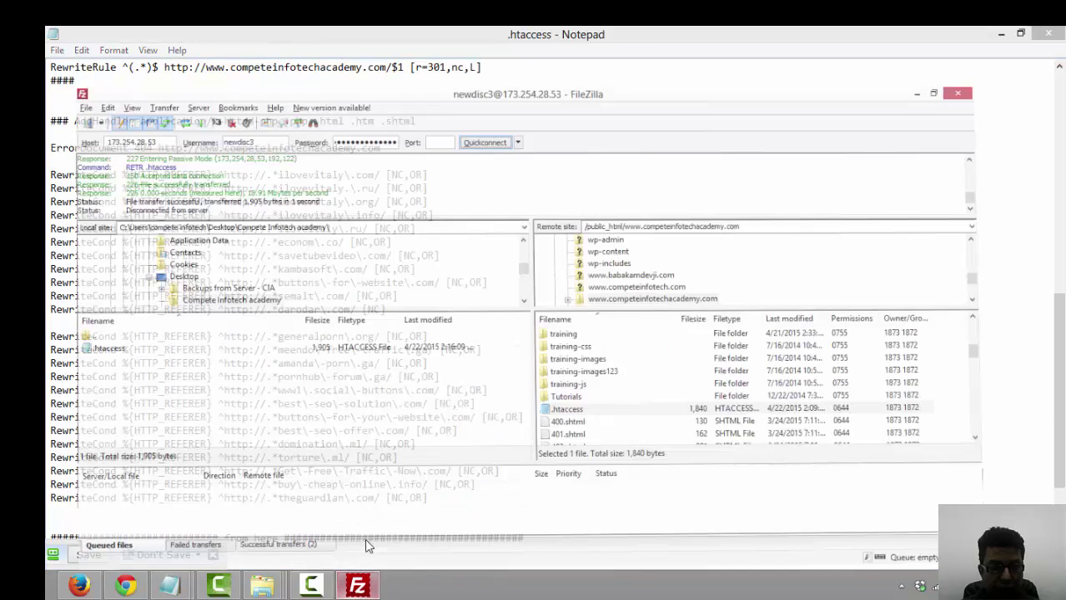
pyautogui.click(156, 392)
pyautogui.click(88, 325)
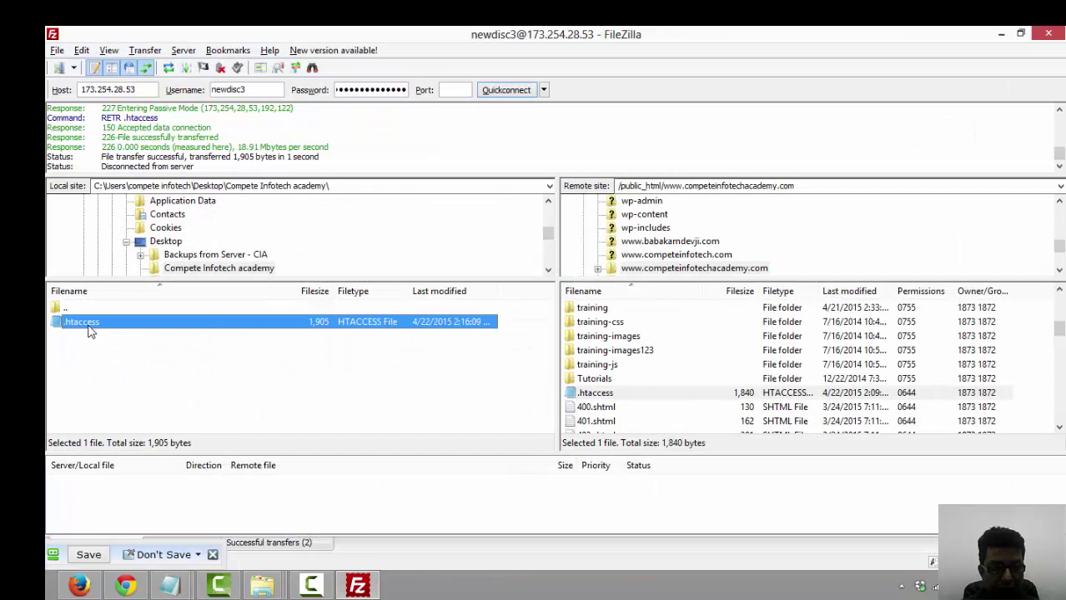
pyautogui.rightClick(88, 327)
pyautogui.click(115, 336)
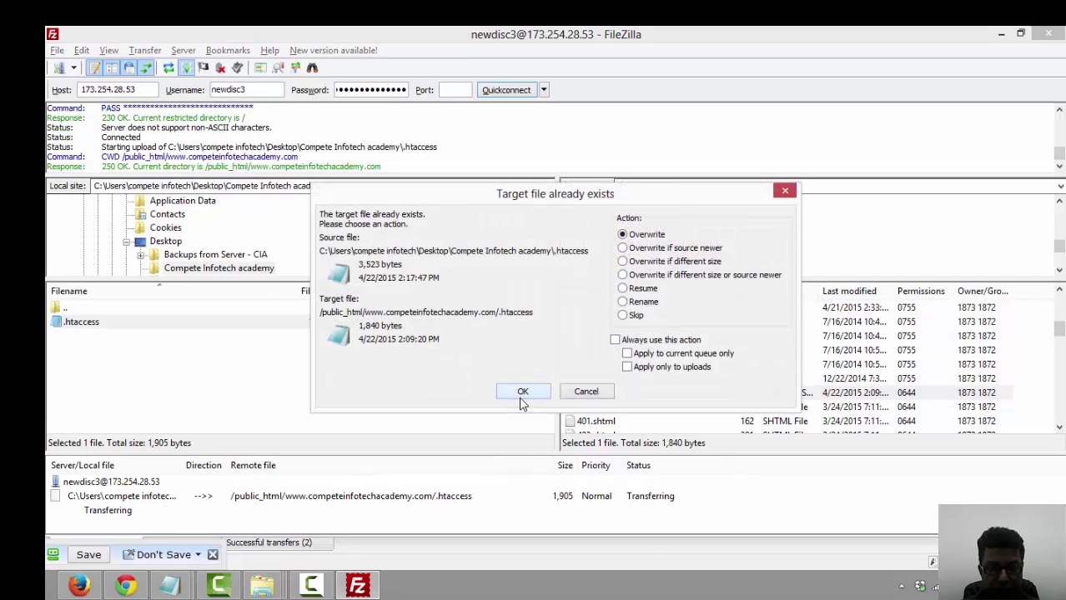
pyautogui.click(522, 392)
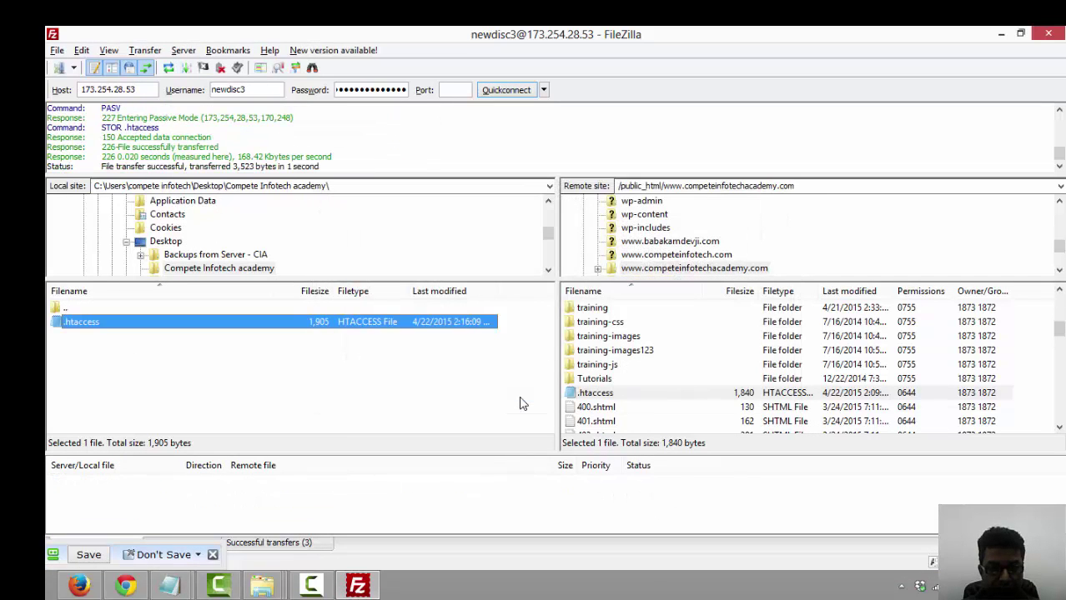
# Step: Return to the .htaccess file in Notepad and delete the blank line between the darodar.com and generalporn.org RewriteCond lines
pyautogui.click(170, 586)
pyautogui.click(293, 514)
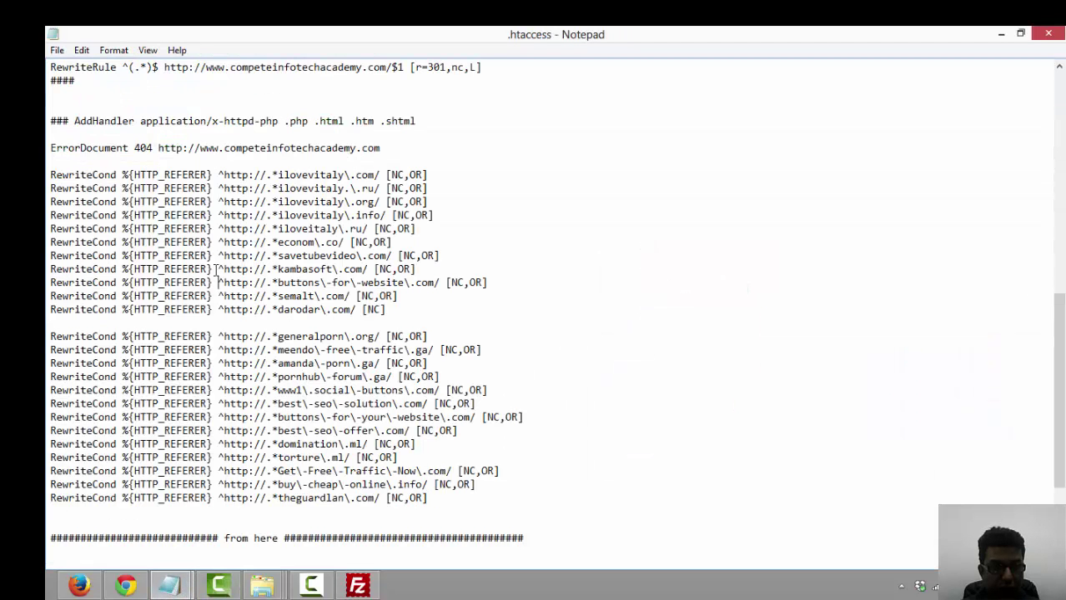
pyautogui.moveTo(51, 175); pyautogui.dragTo(493, 513)
pyautogui.click(302, 272)
pyautogui.moveTo(52, 175); pyautogui.dragTo(491, 500)
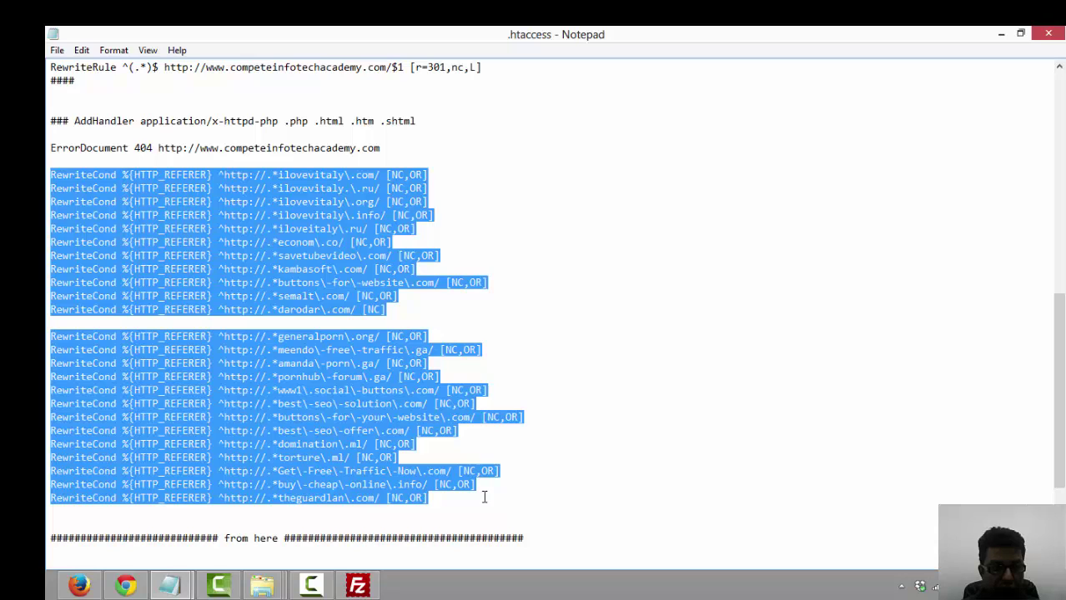
pyautogui.click(90, 320)
pyautogui.press('BackSpace')
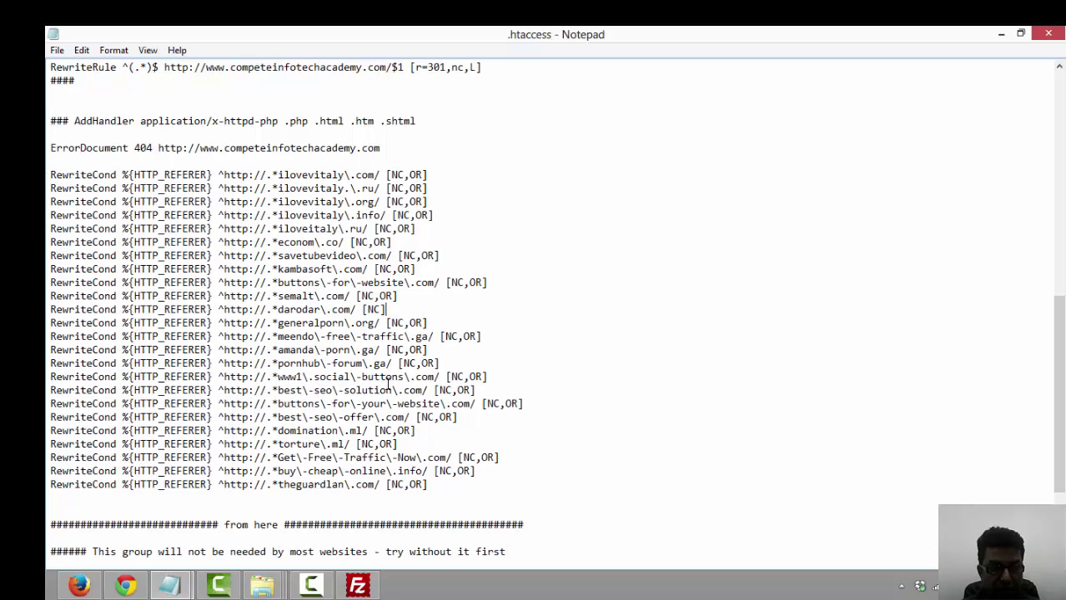
# Step: Highlight the joined block of RewriteCond lines in the .htaccess file to review it
pyautogui.moveTo(51, 176); pyautogui.dragTo(445, 485)
pyautogui.click(398, 417)
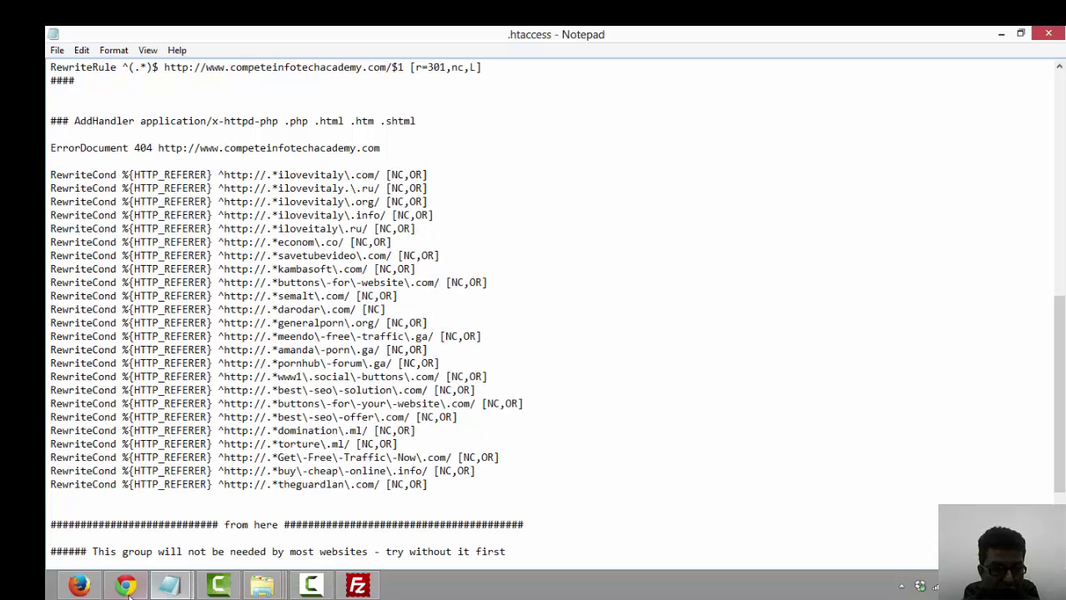
pyautogui.doubleClick(297, 433)
pyautogui.click(328, 375)
pyautogui.click(125, 585)
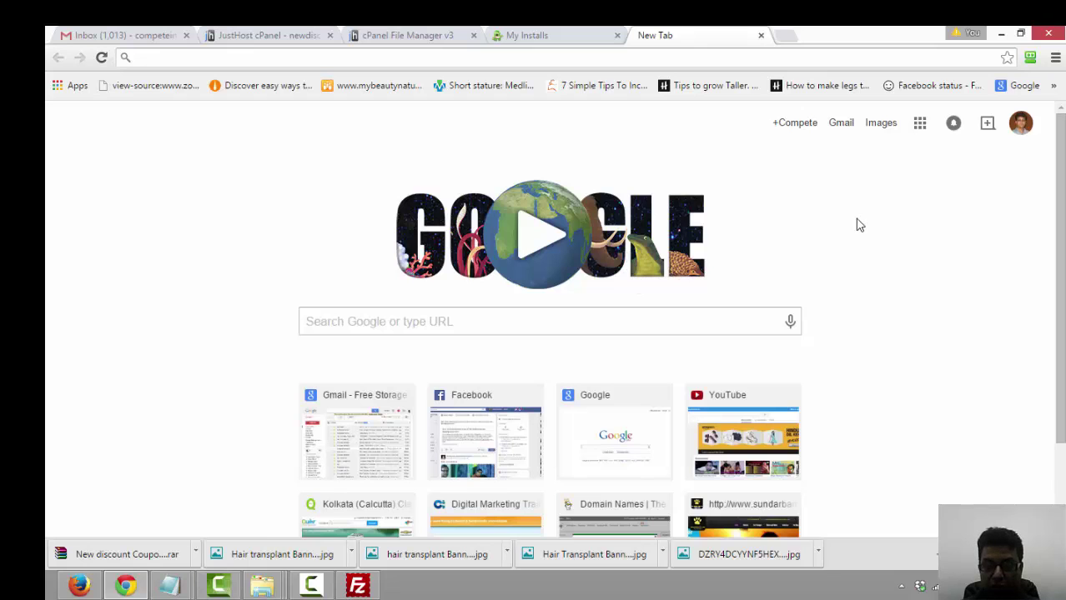
pyautogui.scroll(-1, 923, 243)
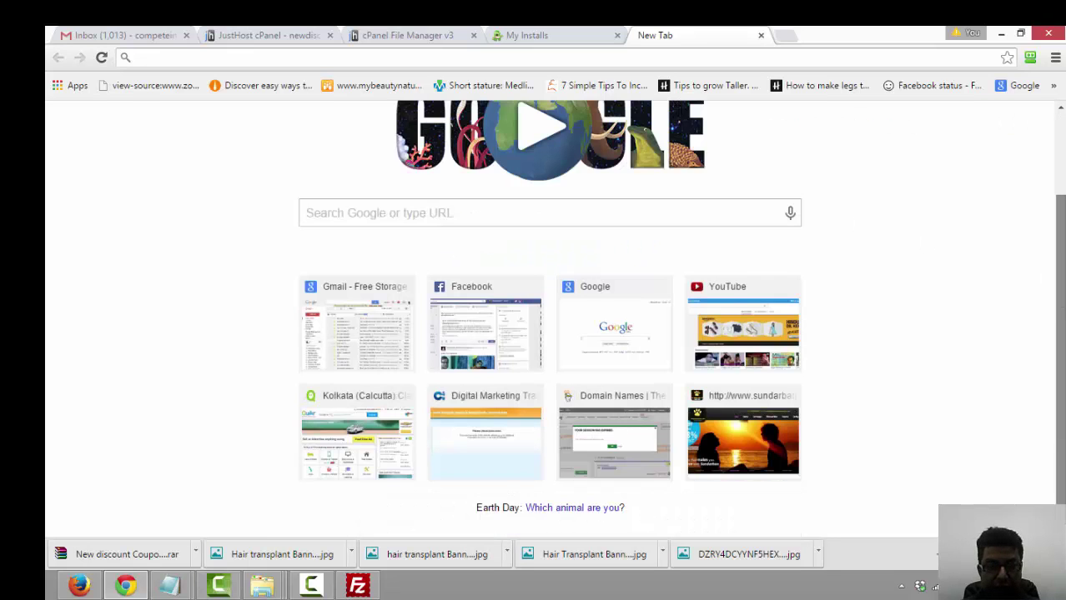
pyautogui.scroll(1, 667, 369)
# Step: Switch to the Analytics All Traffic report in Firefox and examine its referral sources, highlighting pornhub-forum.ga, the hulfingtonpost.com entry and the last rows
pyautogui.click(79, 586)
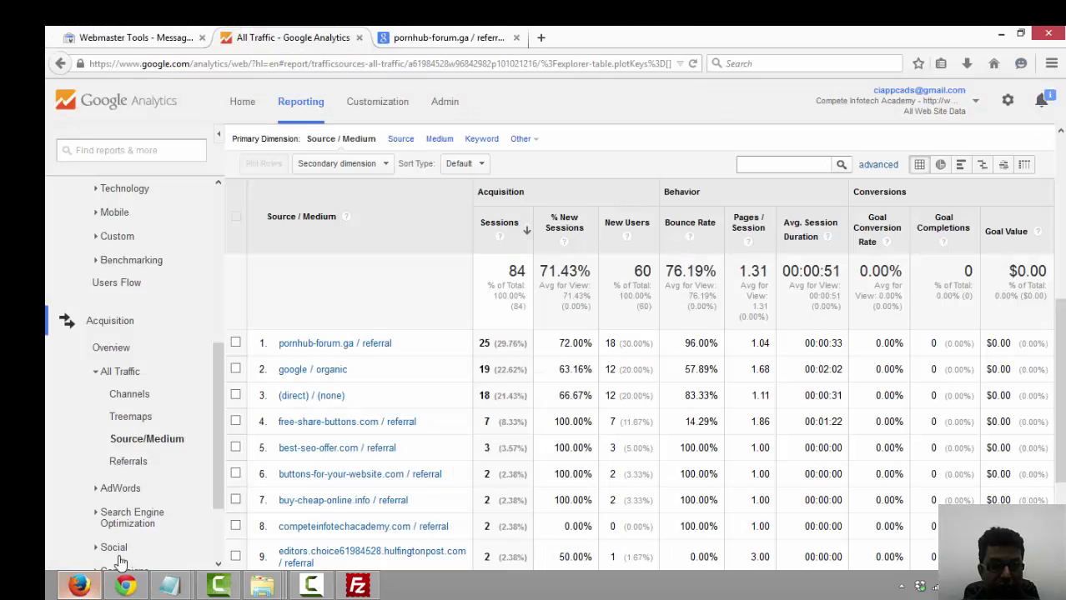
pyautogui.moveTo(410, 348); pyautogui.dragTo(280, 347)
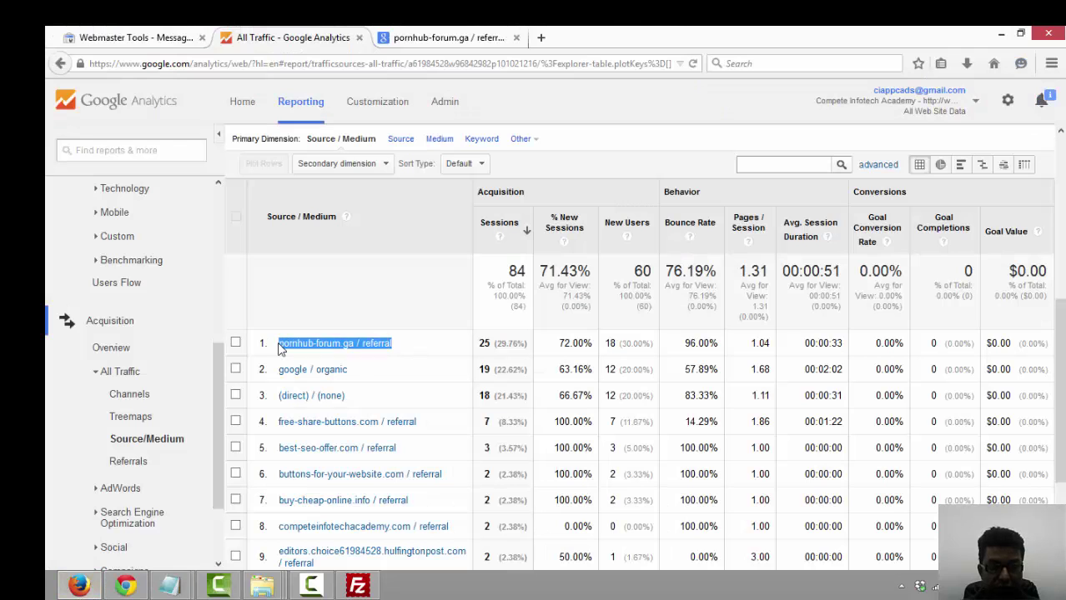
pyautogui.scroll(-3, 492, 517)
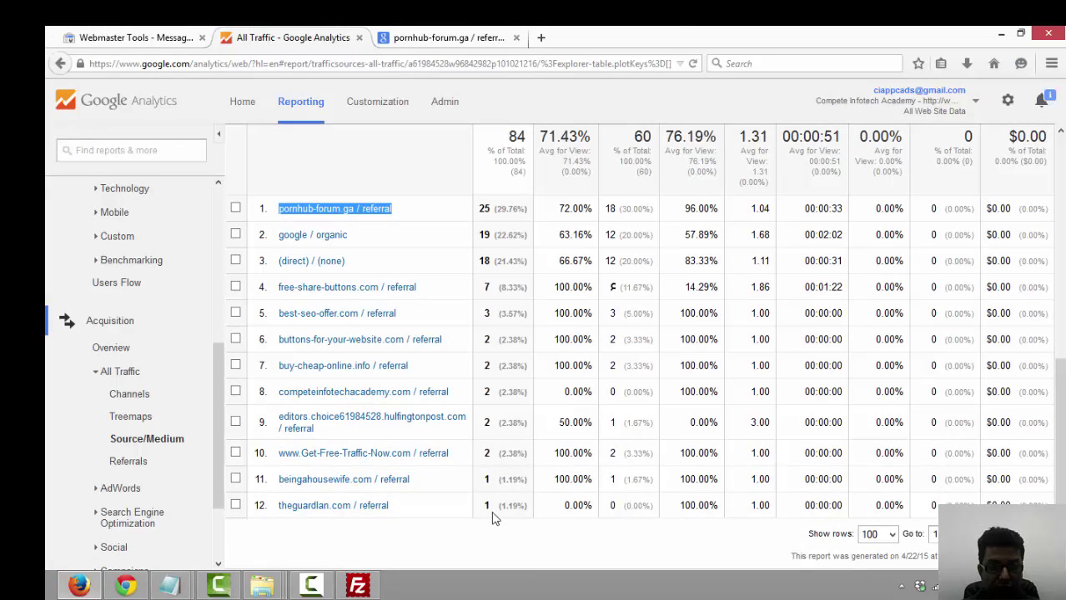
pyautogui.scroll(2, 495, 518)
pyautogui.scroll(2, 492, 518)
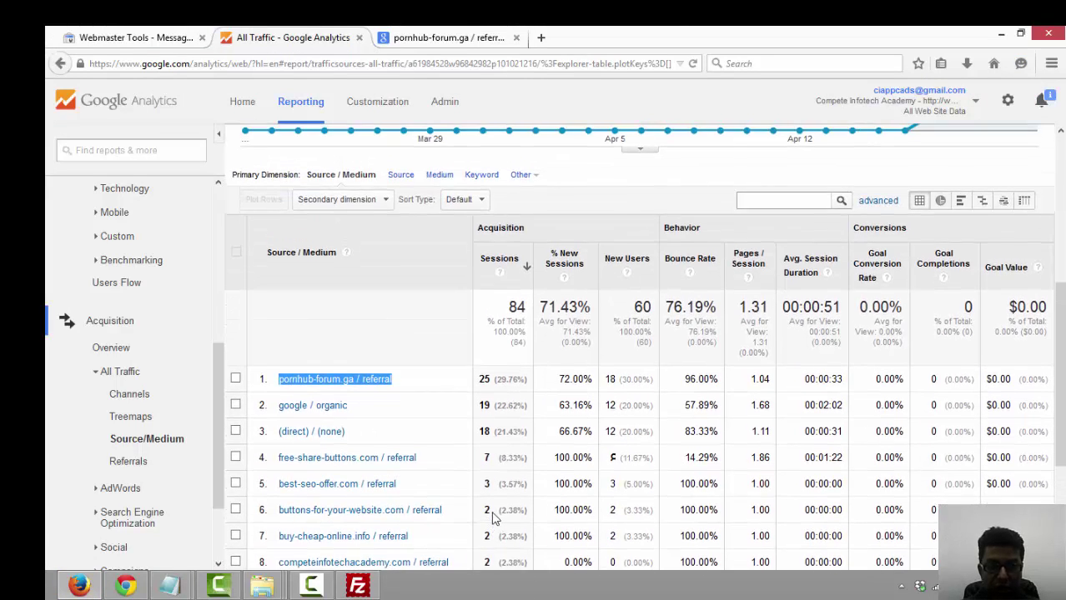
pyautogui.scroll(-3, 493, 519)
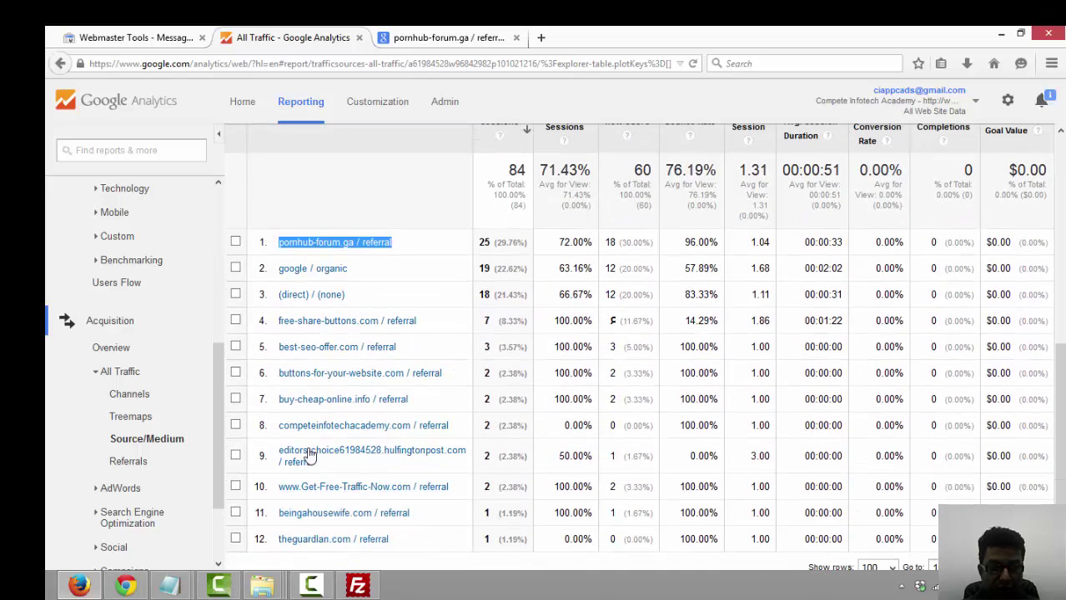
pyautogui.moveTo(315, 462); pyautogui.dragTo(277, 457)
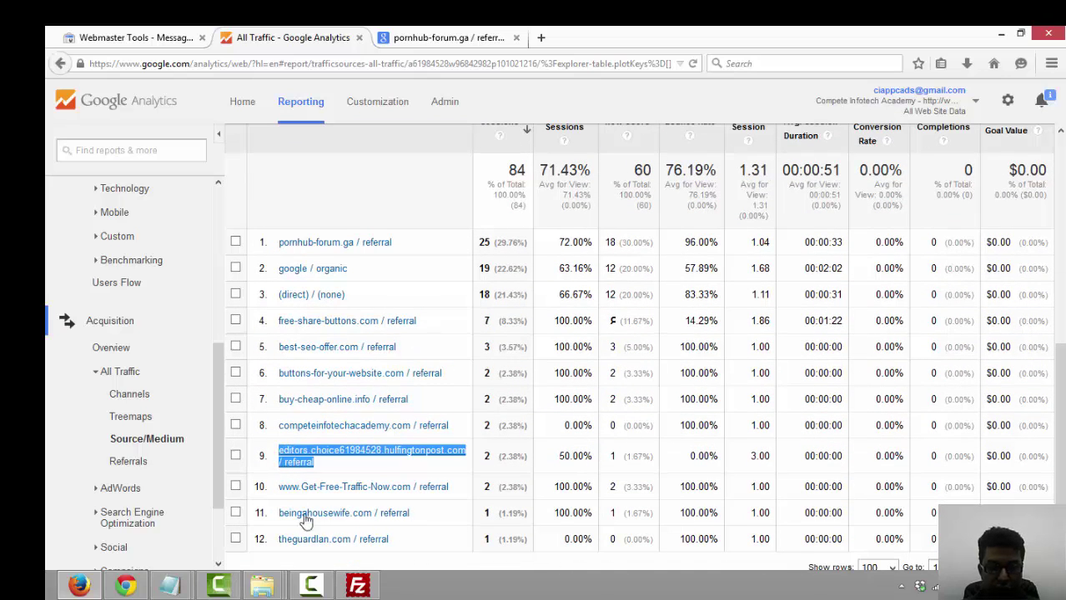
pyautogui.scroll(-2, 350, 512)
pyautogui.moveTo(389, 472); pyautogui.dragTo(334, 420)
# Step: Switch back to the .htaccess file in Notepad and highlight all RewriteCond lines from ilovevitaly.com to theguardlan.com for review
pyautogui.click(170, 585)
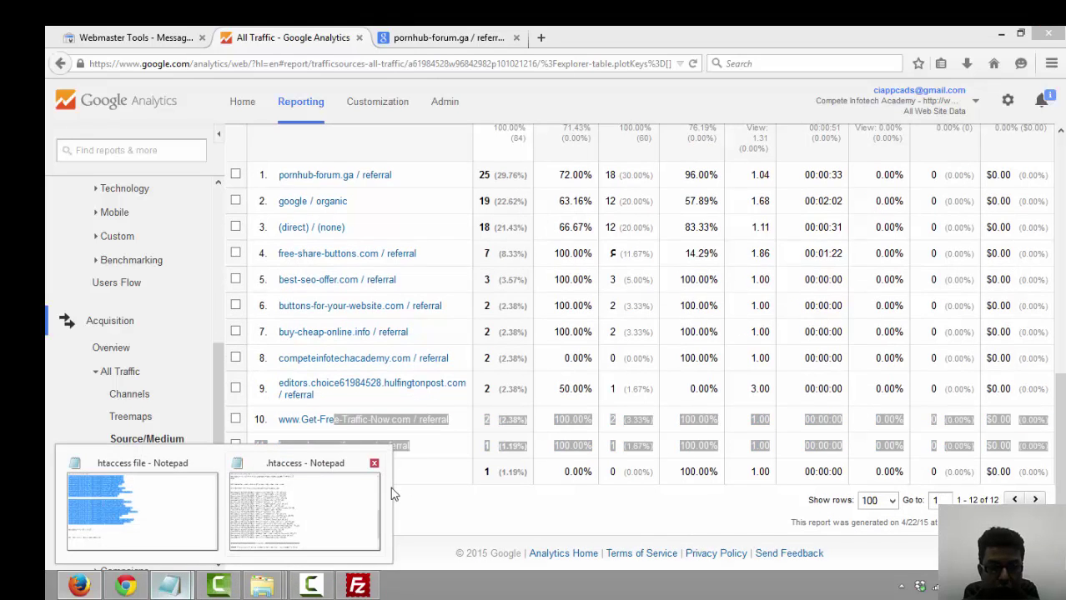
pyautogui.click(353, 499)
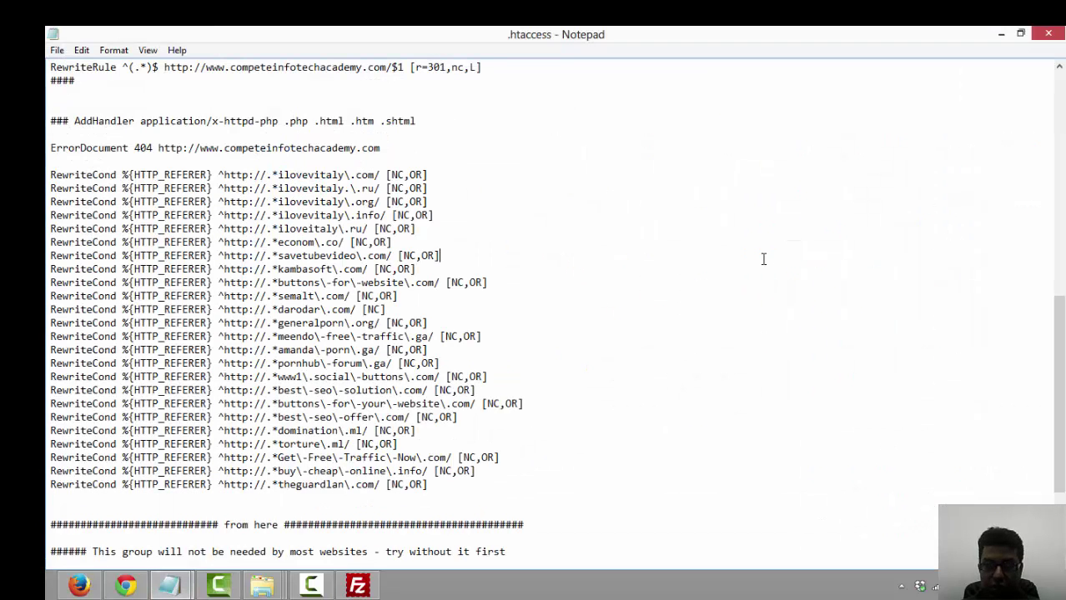
pyautogui.scroll(5, 763, 259)
pyautogui.scroll(-4, 763, 258)
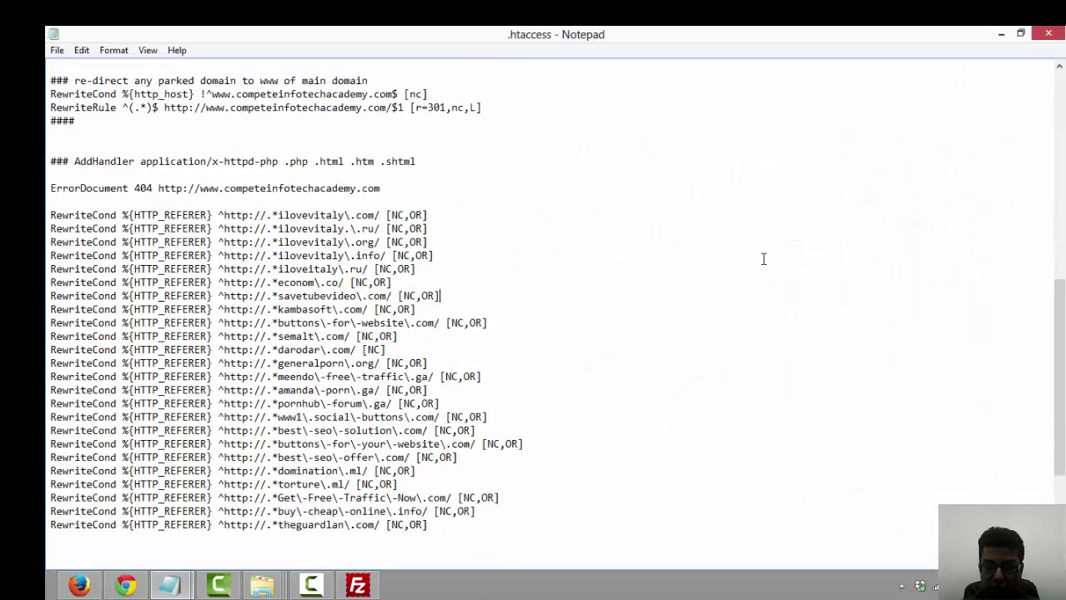
pyautogui.scroll(2, 763, 259)
pyautogui.scroll(-2, 763, 258)
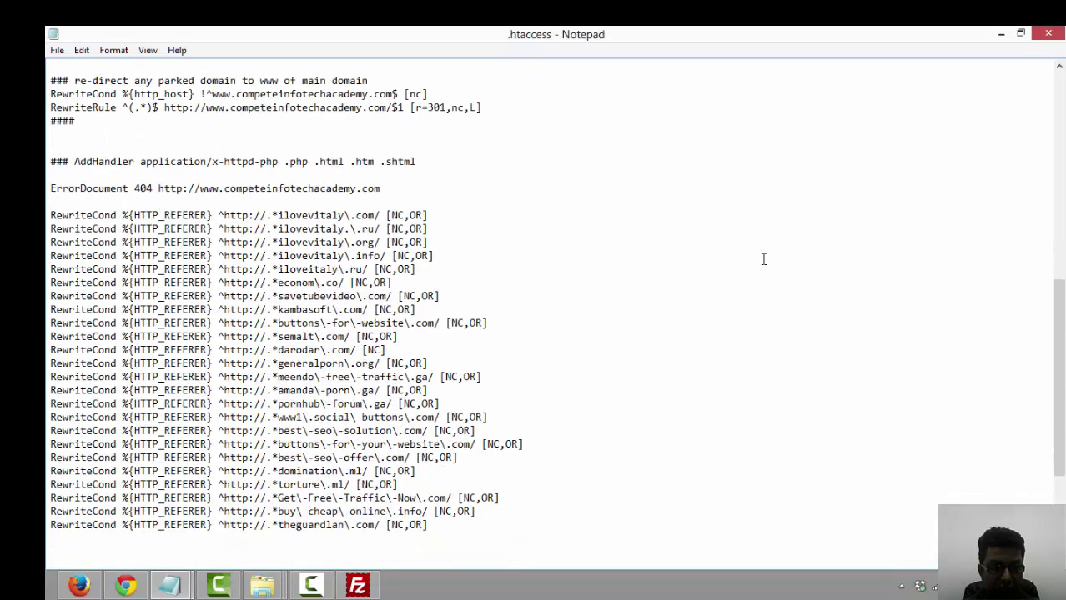
pyautogui.moveTo(430, 525); pyautogui.dragTo(49, 212)
pyautogui.click(93, 214)
pyautogui.keyDown('shift'); pyautogui.click(447, 521); pyautogui.keyUp('shift')
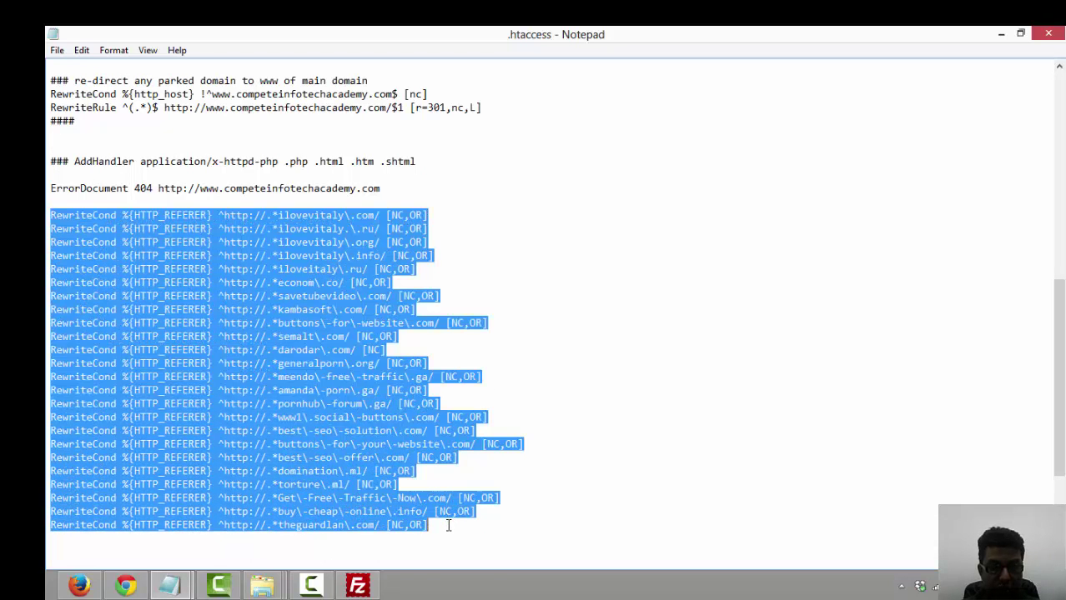